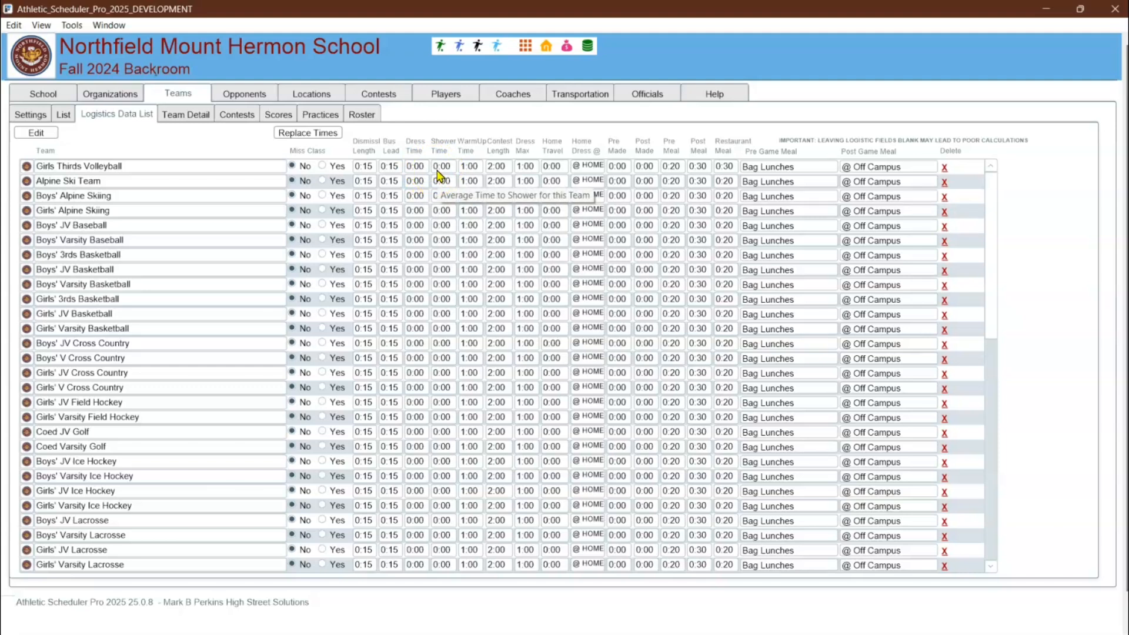
Set the Girls Thirds Volleyball shower time to 0:20 and replace the shower time of all listed teams with it
{"action": "left_click", "coordinate": [440, 167]}
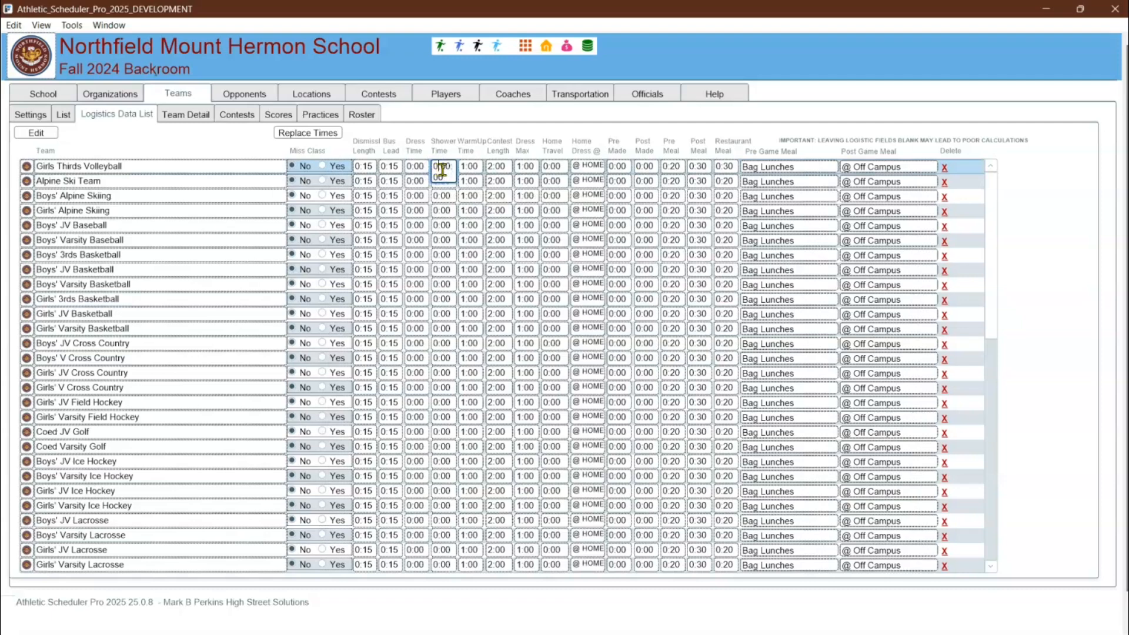
{"action": "left_click", "coordinate": [446, 168]}
{"action": "key", "text": "BackSpace"}
{"action": "type", "text": "2"}
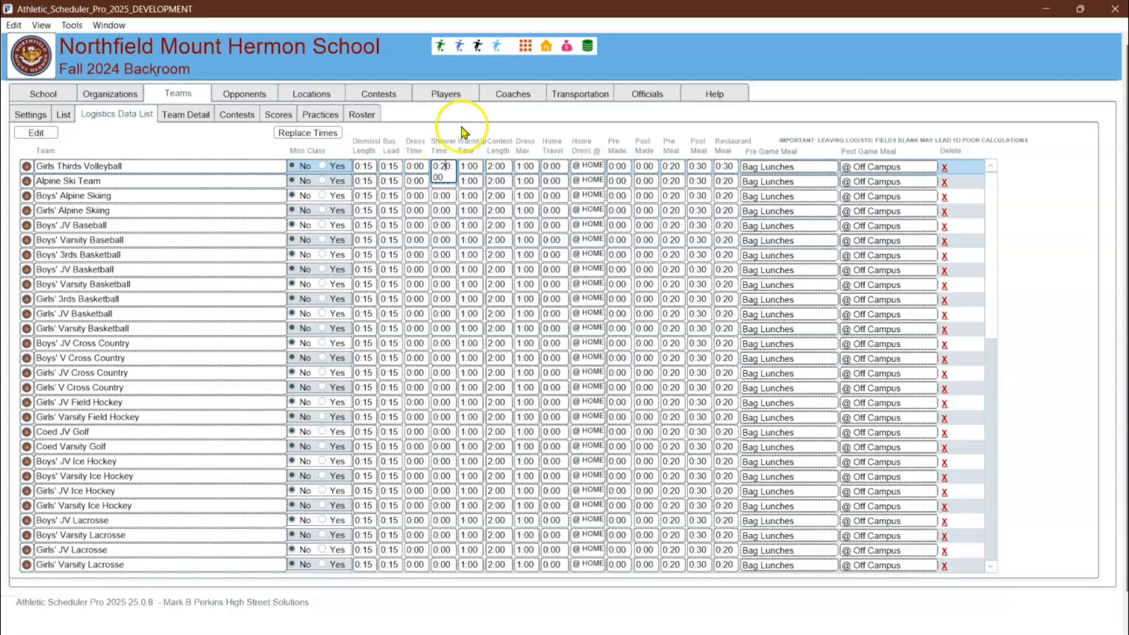
{"action": "left_click", "coordinate": [311, 135]}
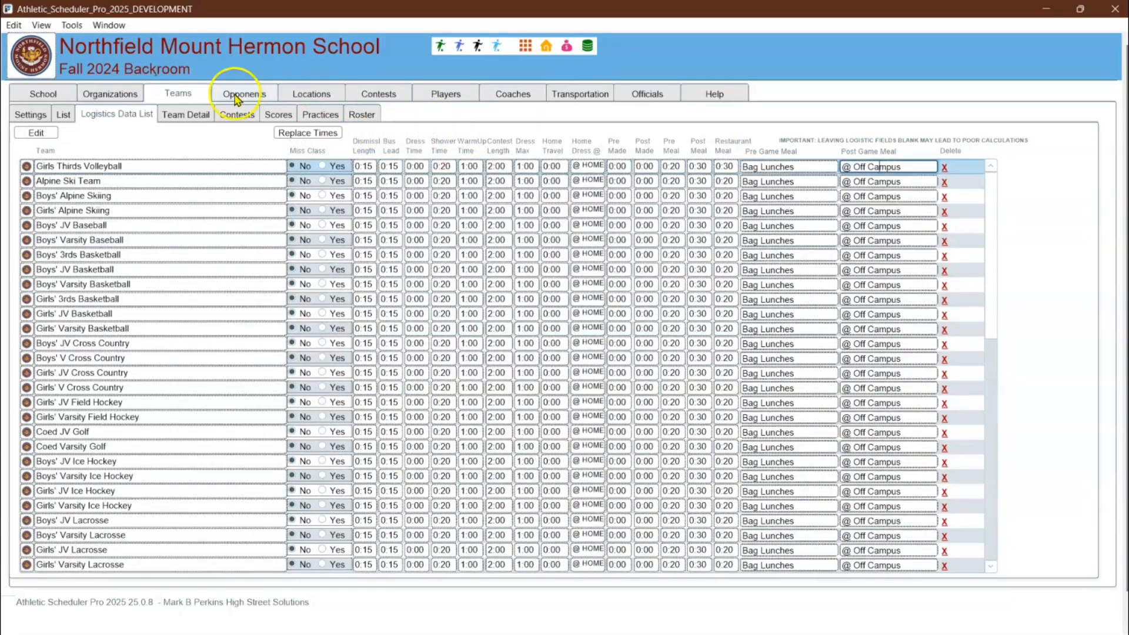
Review the school's logistic values: meal hours by season, end-of-day times and default team values
{"action": "left_click", "coordinate": [65, 94]}
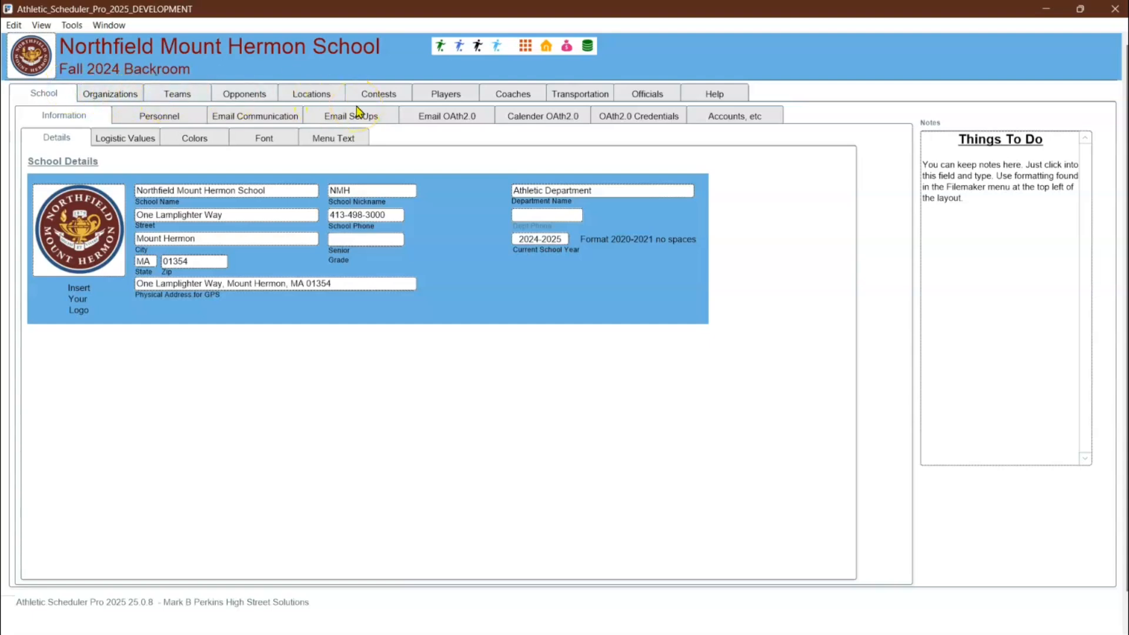
{"action": "left_click", "coordinate": [136, 139]}
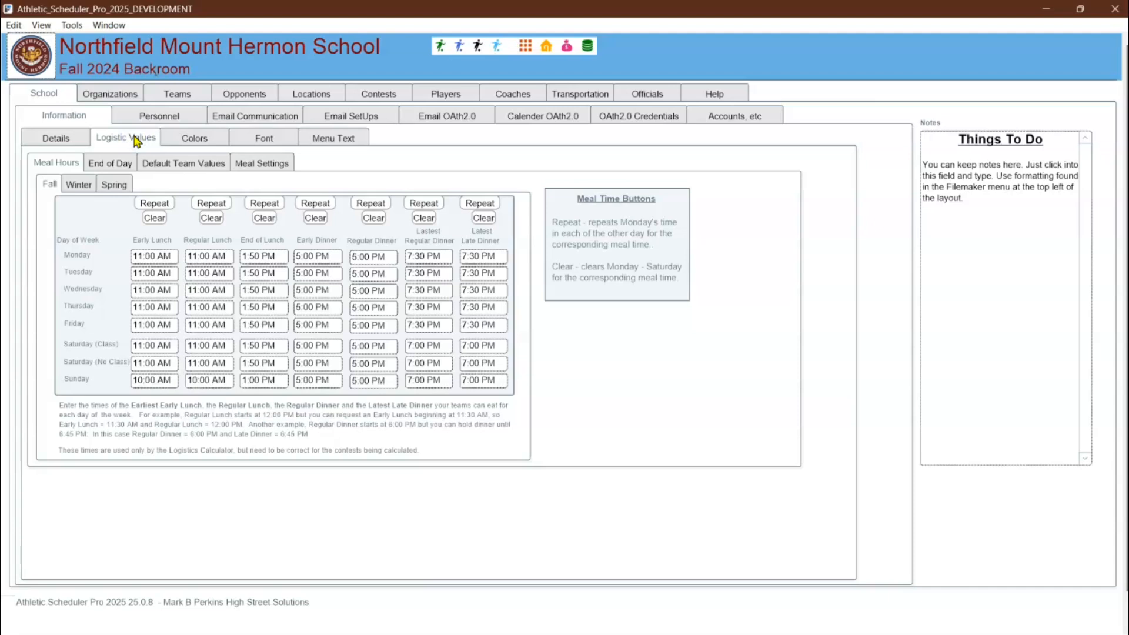
{"action": "left_click", "coordinate": [113, 167]}
{"action": "left_click", "coordinate": [79, 185]}
{"action": "left_click", "coordinate": [113, 186]}
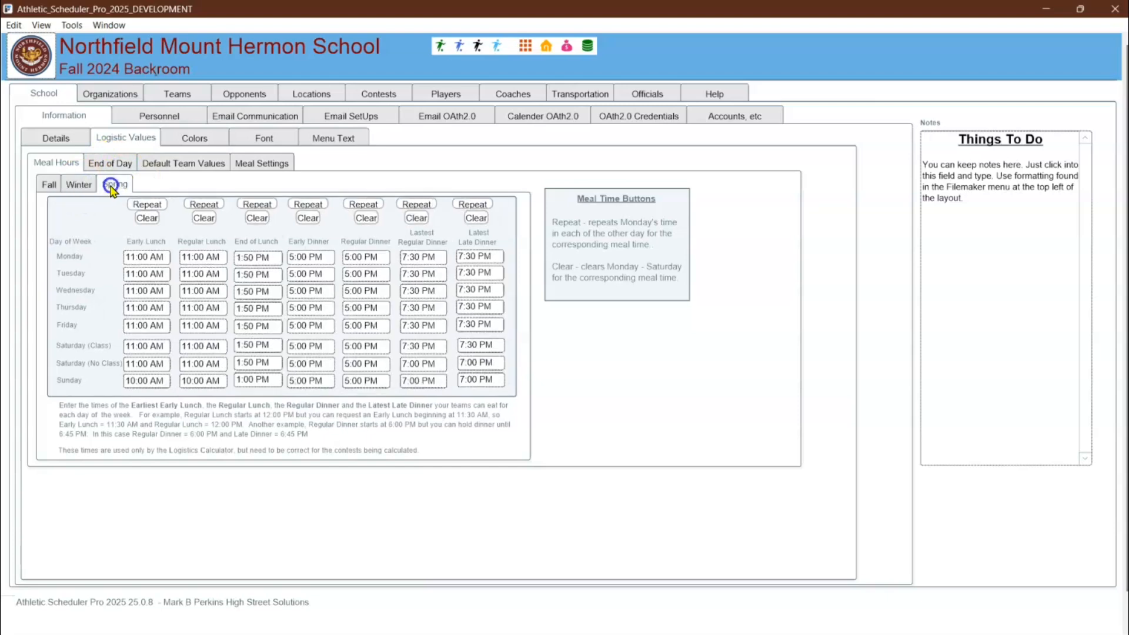
{"action": "left_click", "coordinate": [113, 165]}
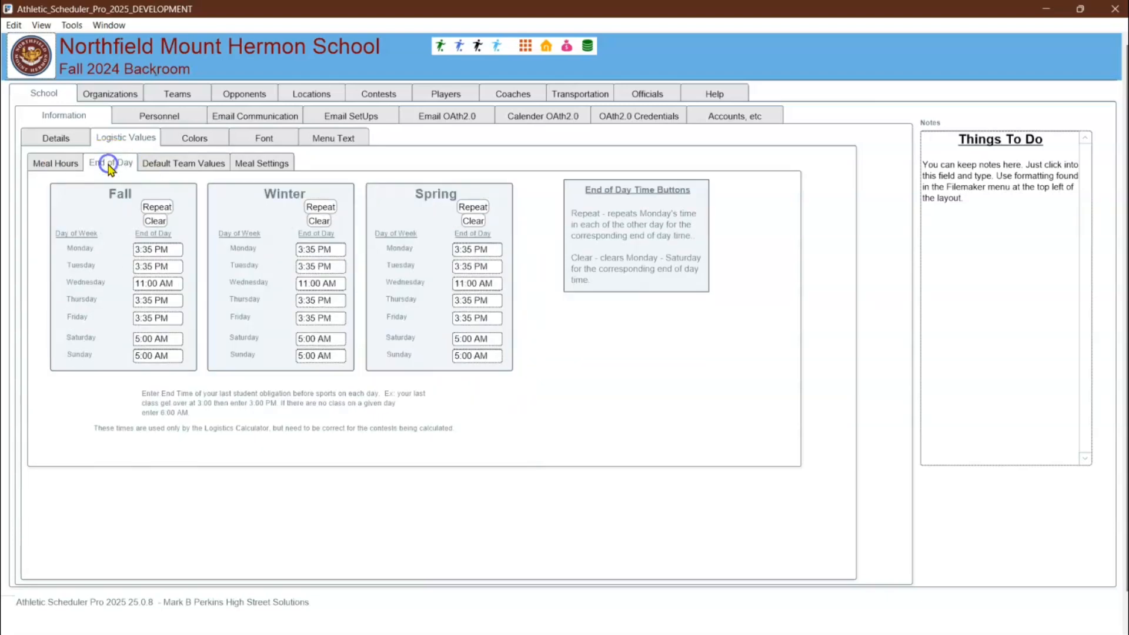
{"action": "left_click", "coordinate": [146, 168]}
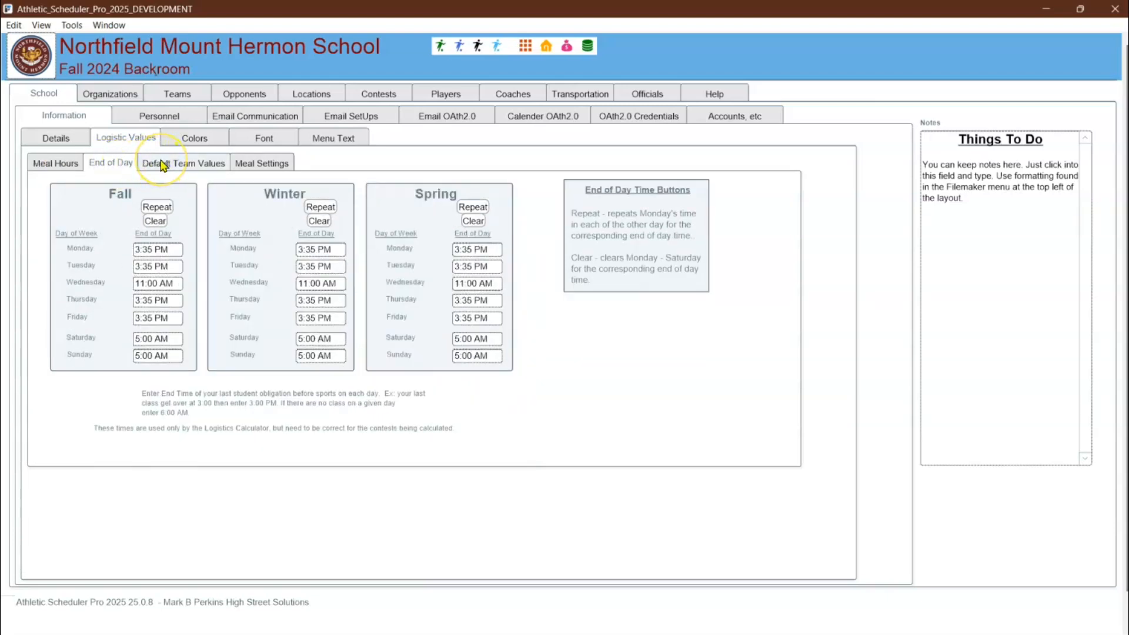
{"action": "left_click", "coordinate": [163, 165]}
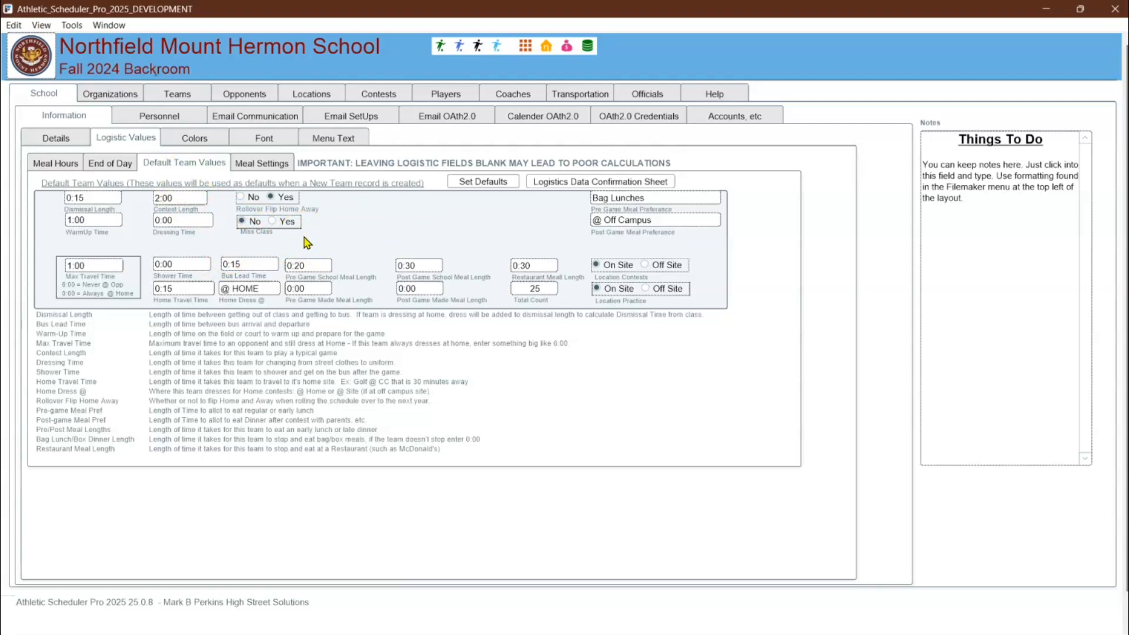
Examine the pre-game and post-game meal terminology in the school's meal settings
{"action": "left_click", "coordinate": [275, 165]}
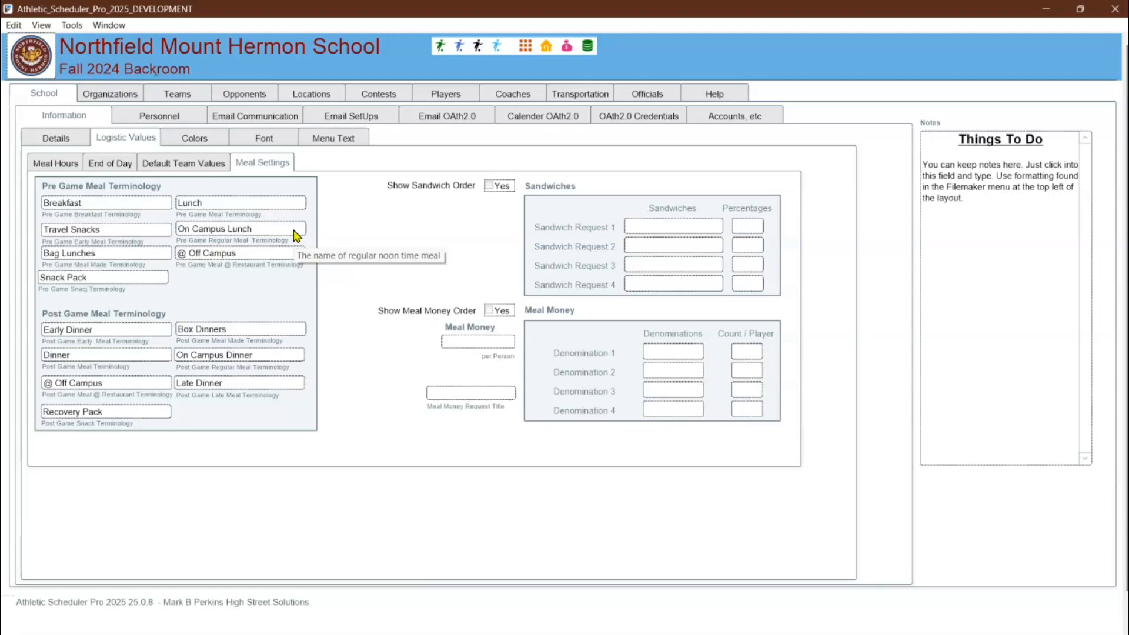
{"action": "left_click", "coordinate": [287, 254]}
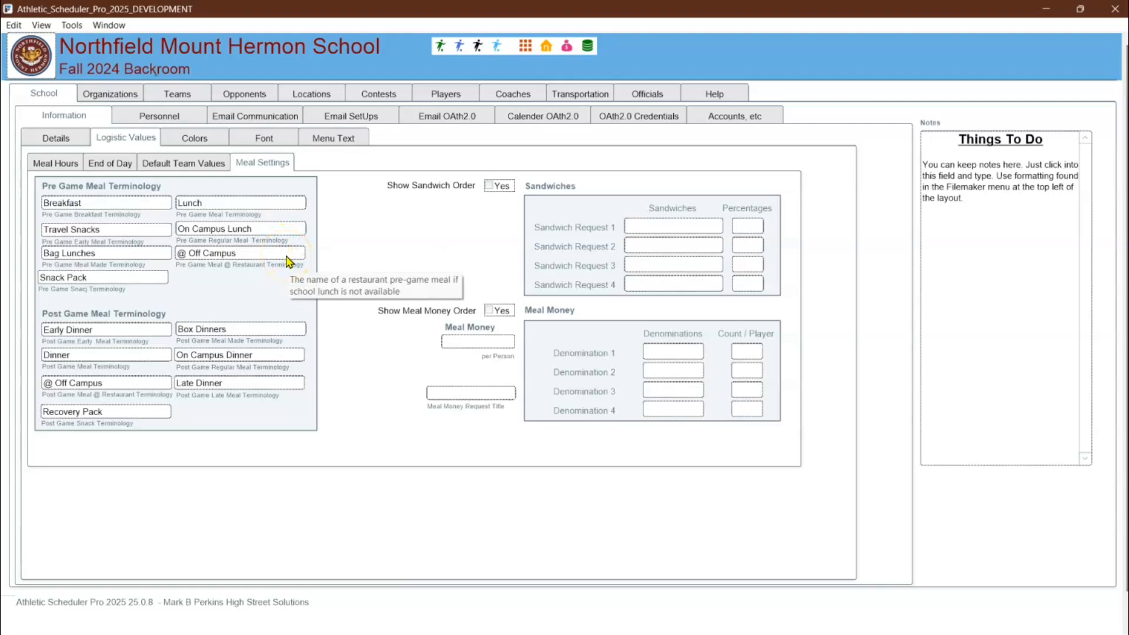
{"action": "left_click", "coordinate": [160, 255]}
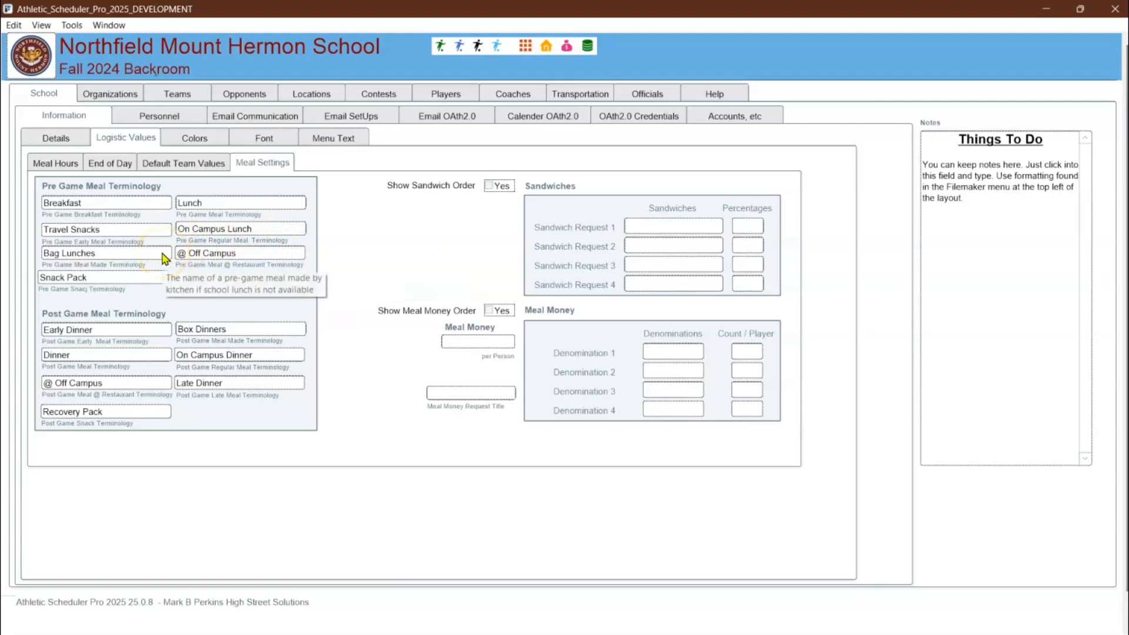
{"action": "left_click", "coordinate": [253, 329]}
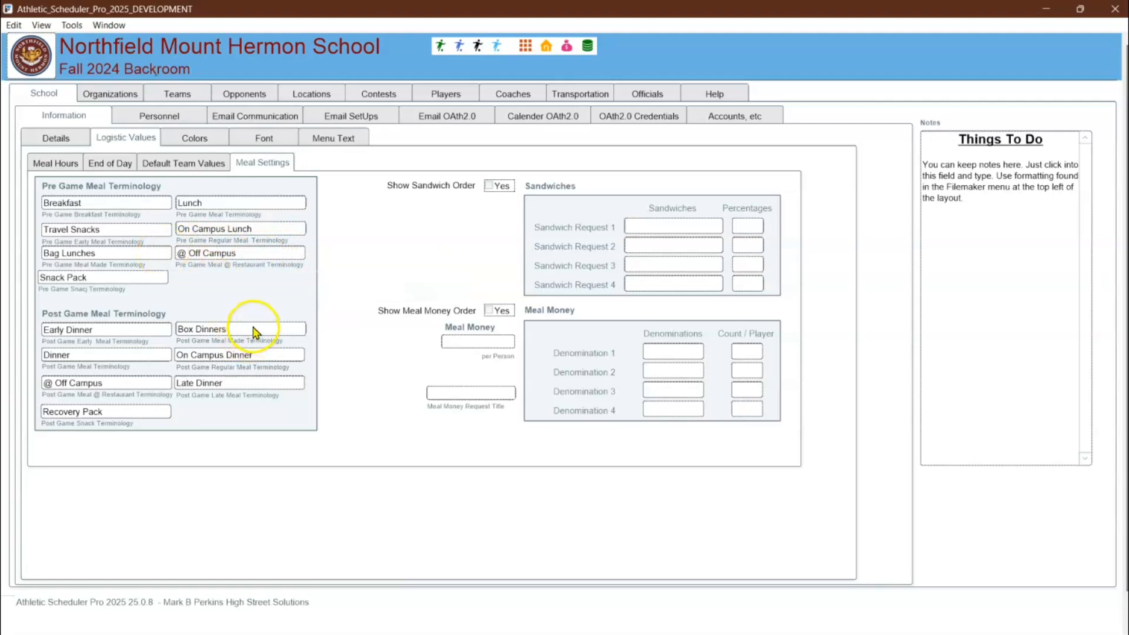
Check the available pre-game and post-game meal choices for Girls Thirds Volleyball in the teams' logistics data
{"action": "left_click", "coordinate": [177, 98]}
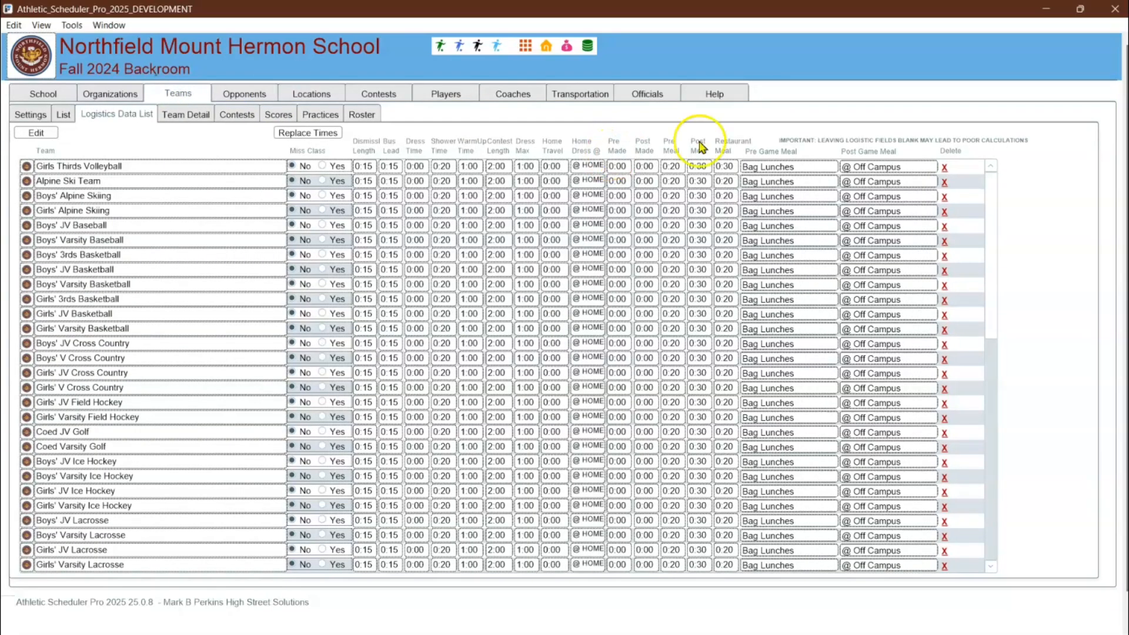
{"action": "left_click", "coordinate": [784, 167]}
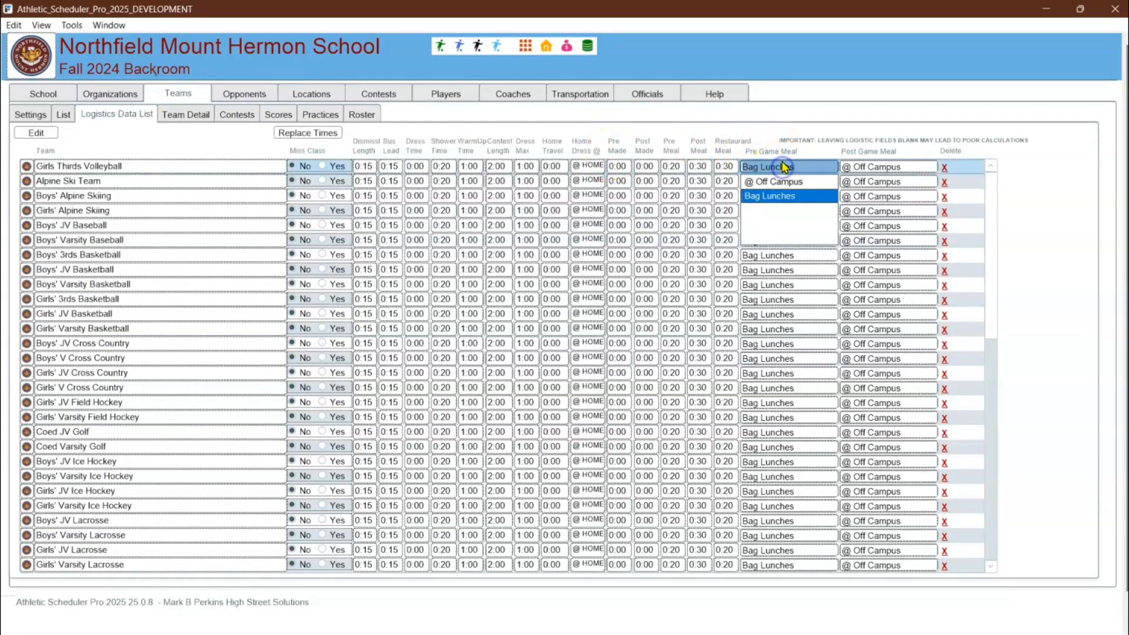
{"action": "left_click", "coordinate": [873, 170]}
{"action": "left_click", "coordinate": [875, 167]}
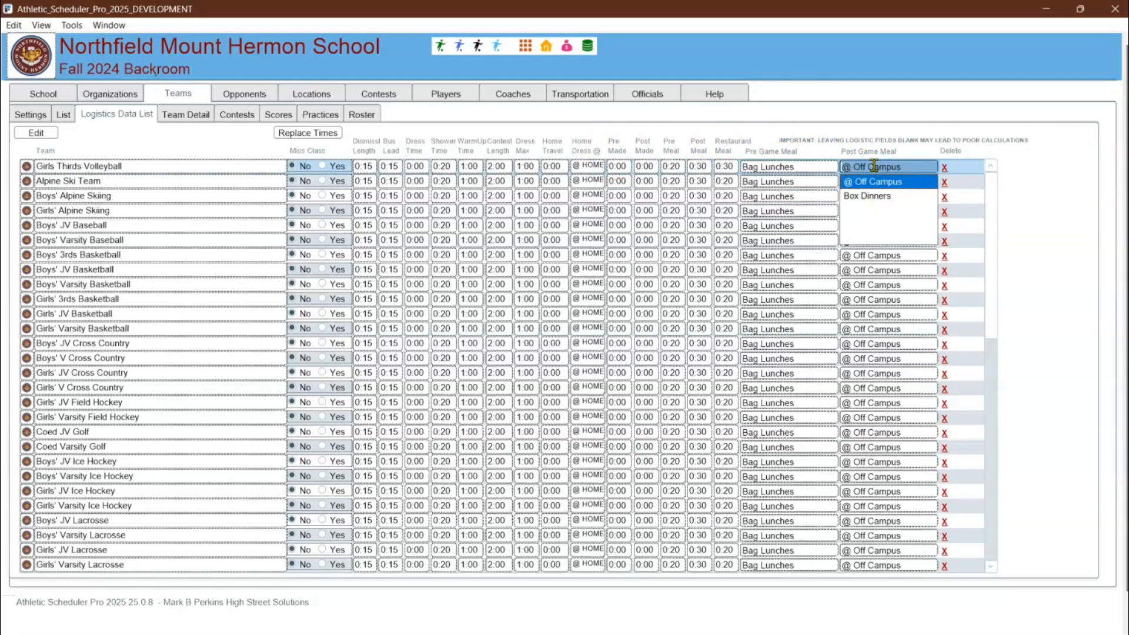
{"action": "left_click", "coordinate": [681, 157]}
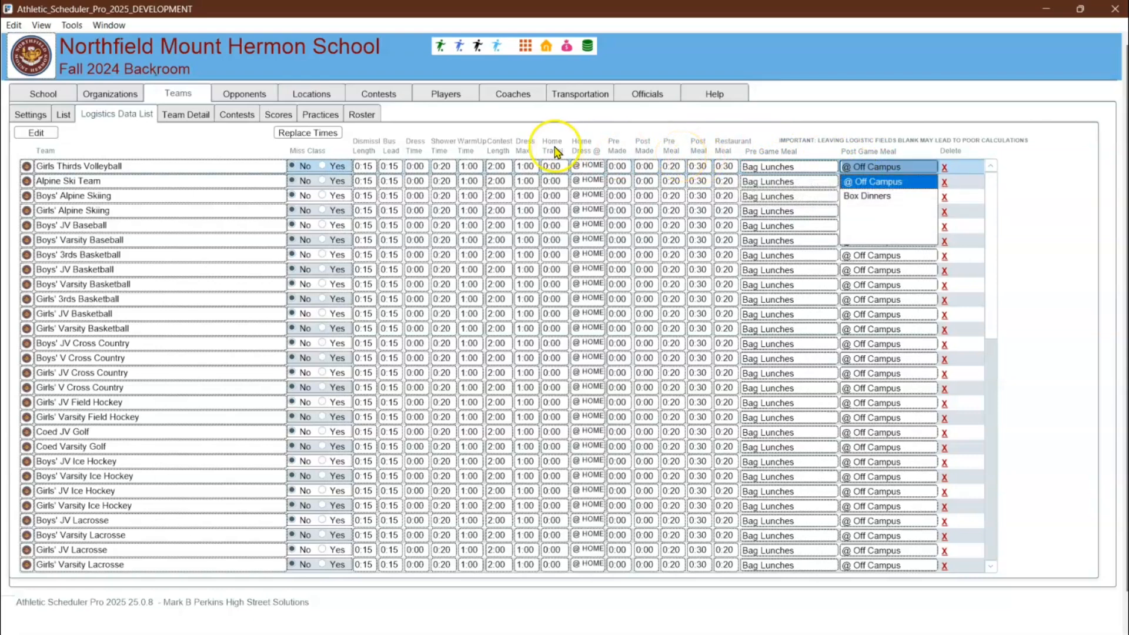
Open the 9/7/2024 2:30 PM V FH contest at Deerfield for editing and clear its logistics calculation
{"action": "left_click", "coordinate": [460, 50]}
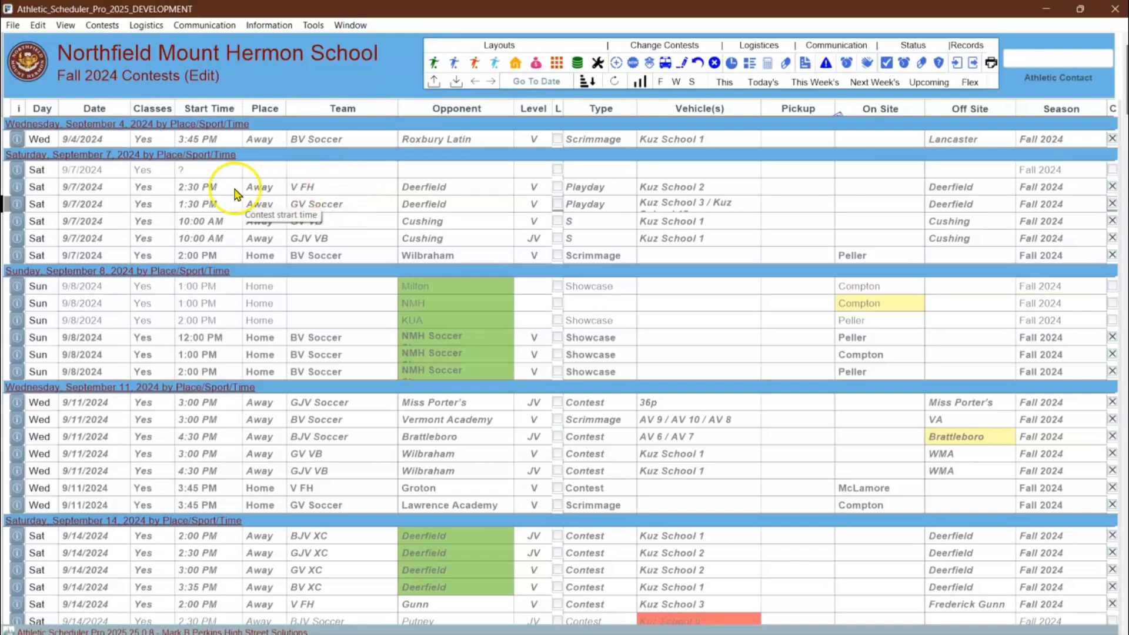
{"action": "left_click", "coordinate": [17, 189]}
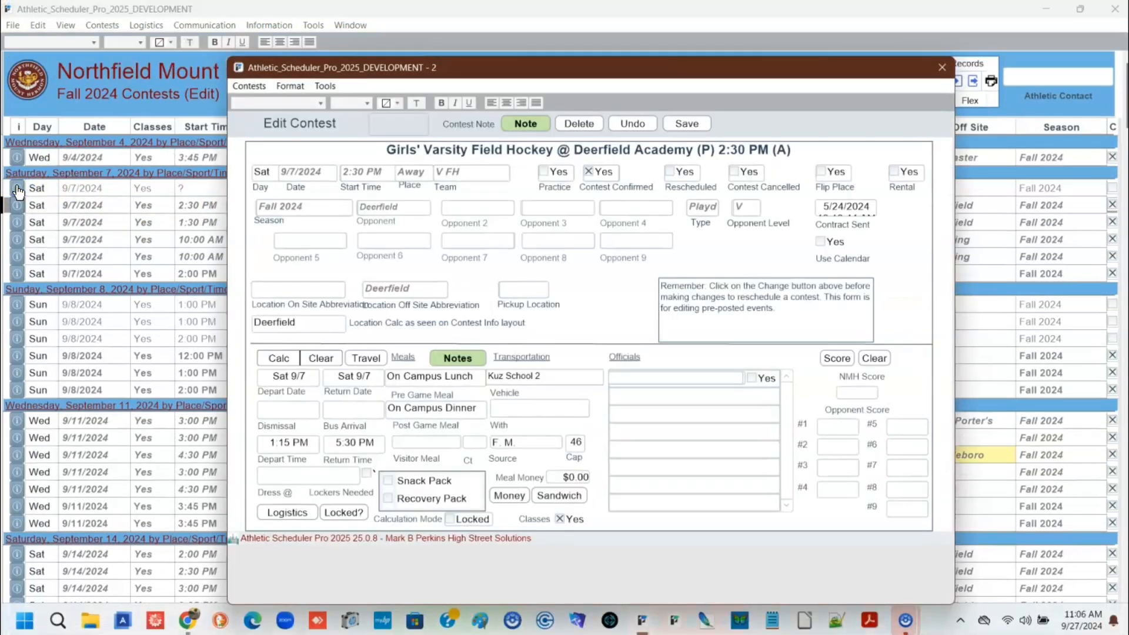
{"action": "left_click", "coordinate": [330, 358]}
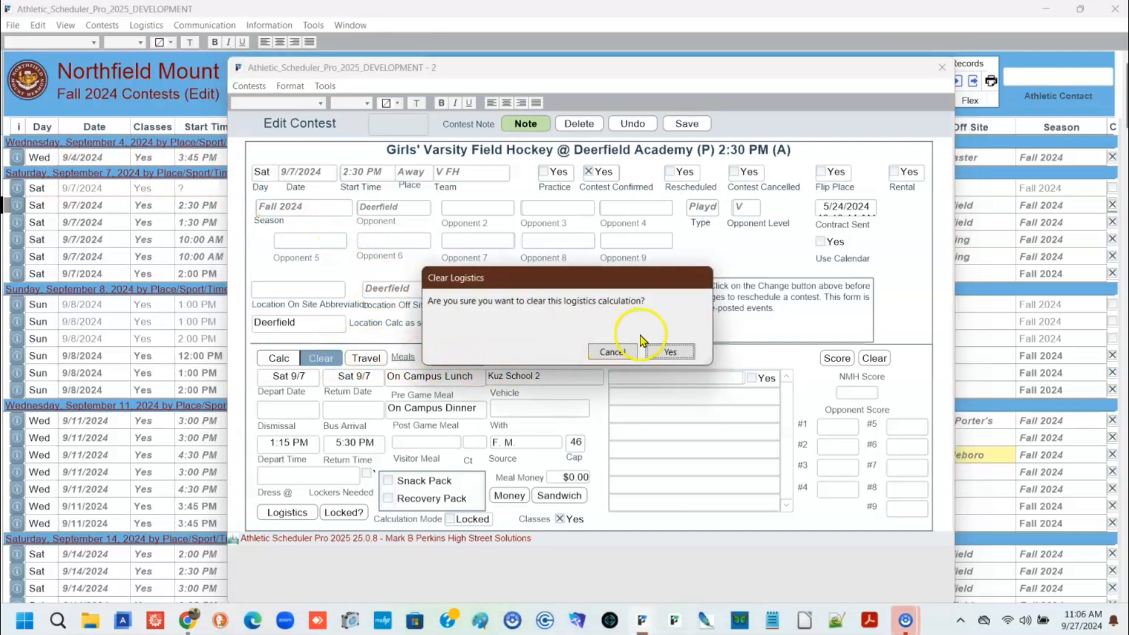
{"action": "left_click", "coordinate": [662, 352]}
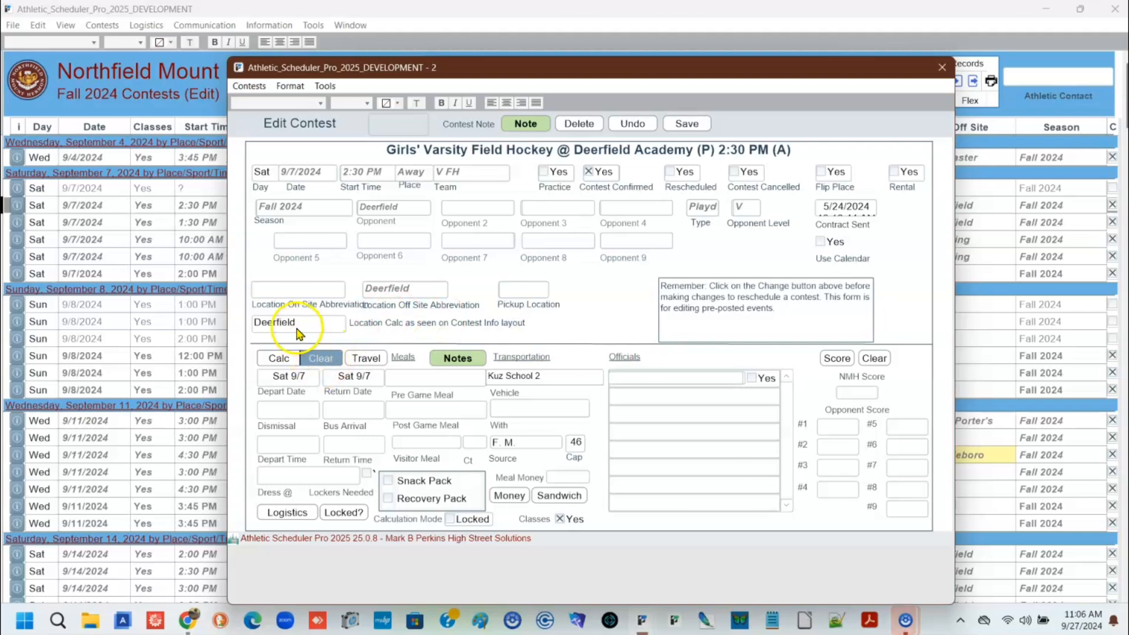
Run the logistics calculation for the field hockey contest at Deerfield
{"action": "left_click", "coordinate": [278, 360]}
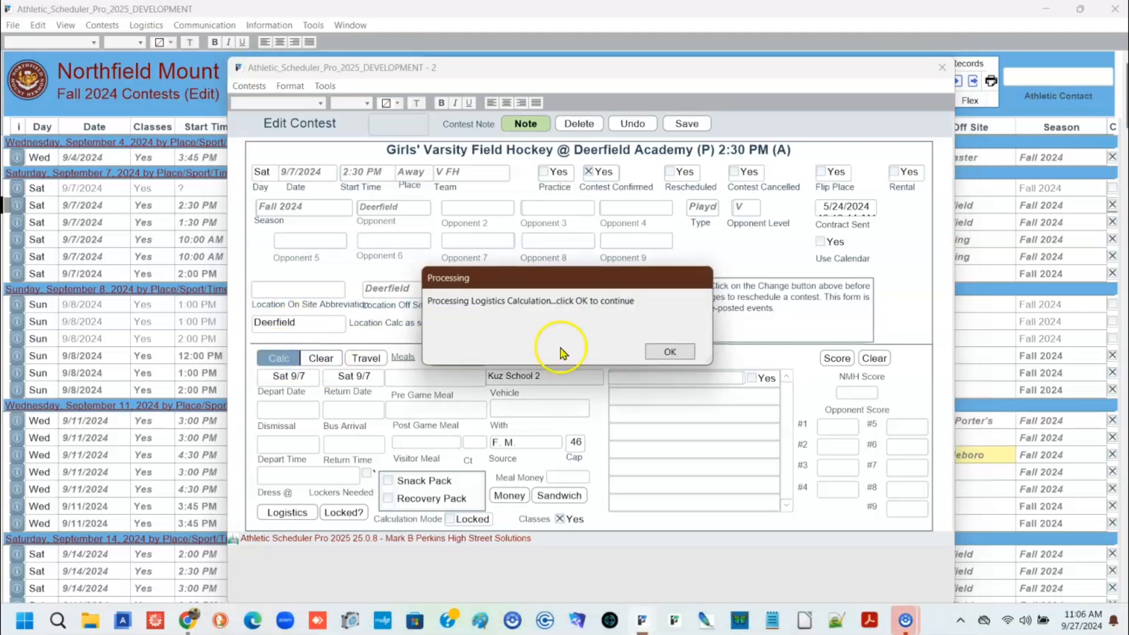
{"action": "left_click", "coordinate": [671, 353]}
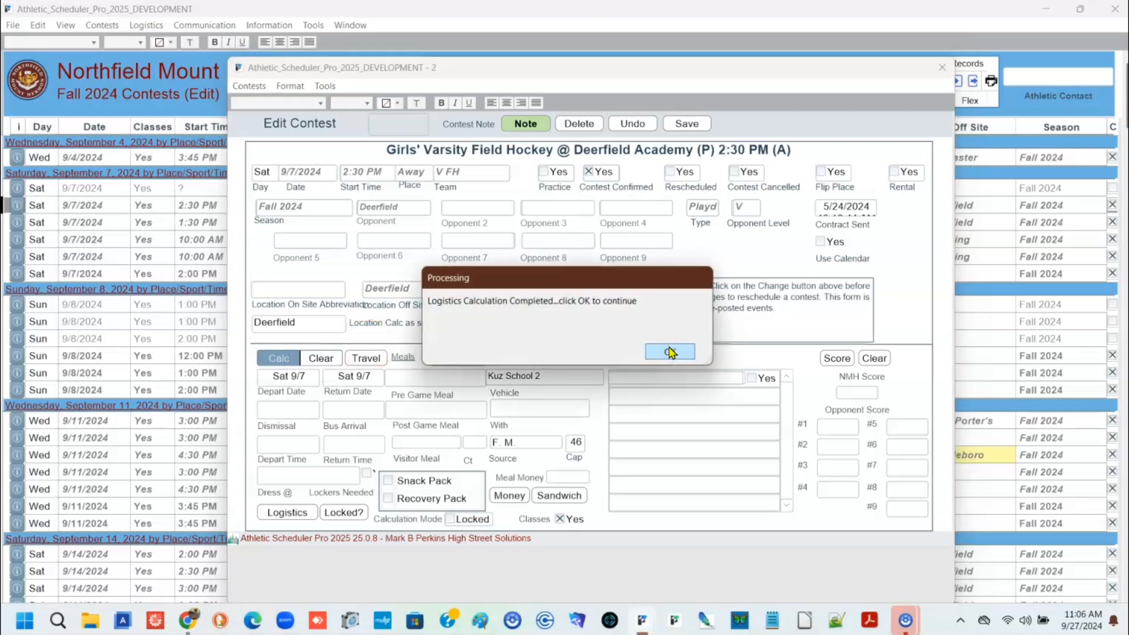
{"action": "left_click", "coordinate": [671, 352]}
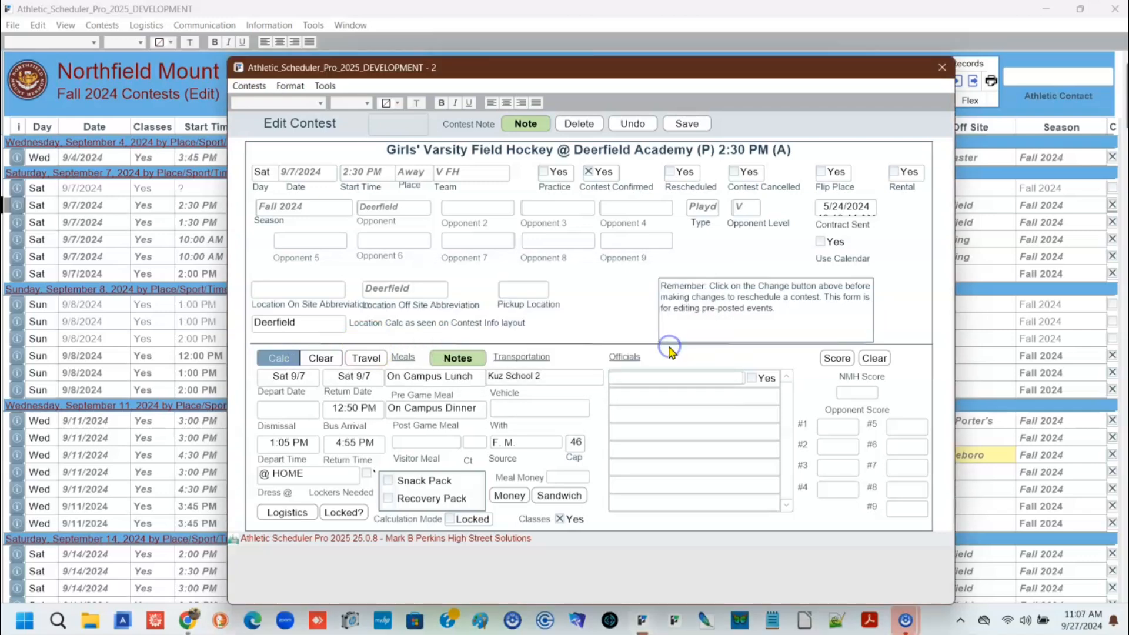
Review the detailed logistics times of the field hockey contest, then close the contest
{"action": "left_click", "coordinate": [300, 514]}
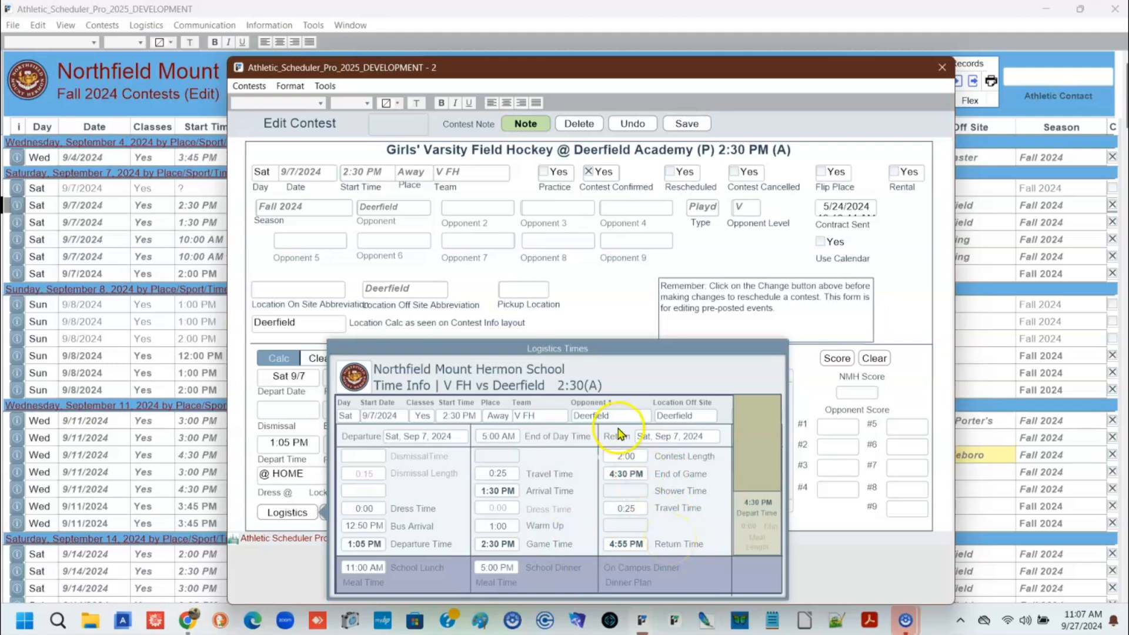
{"action": "left_click", "coordinate": [295, 514]}
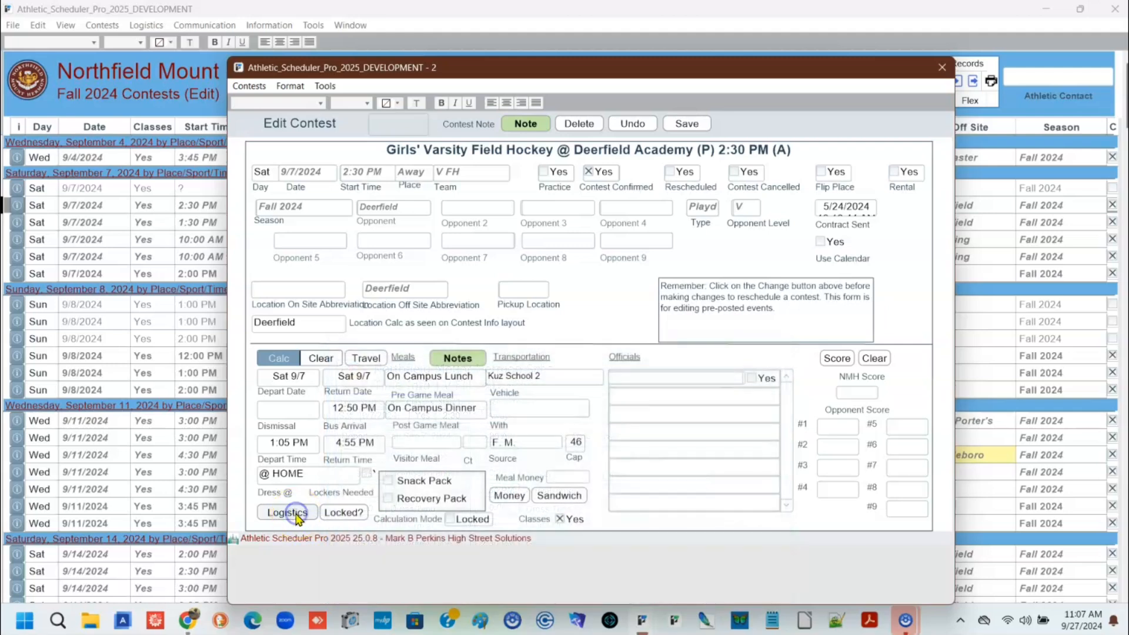
{"action": "left_click", "coordinate": [939, 68]}
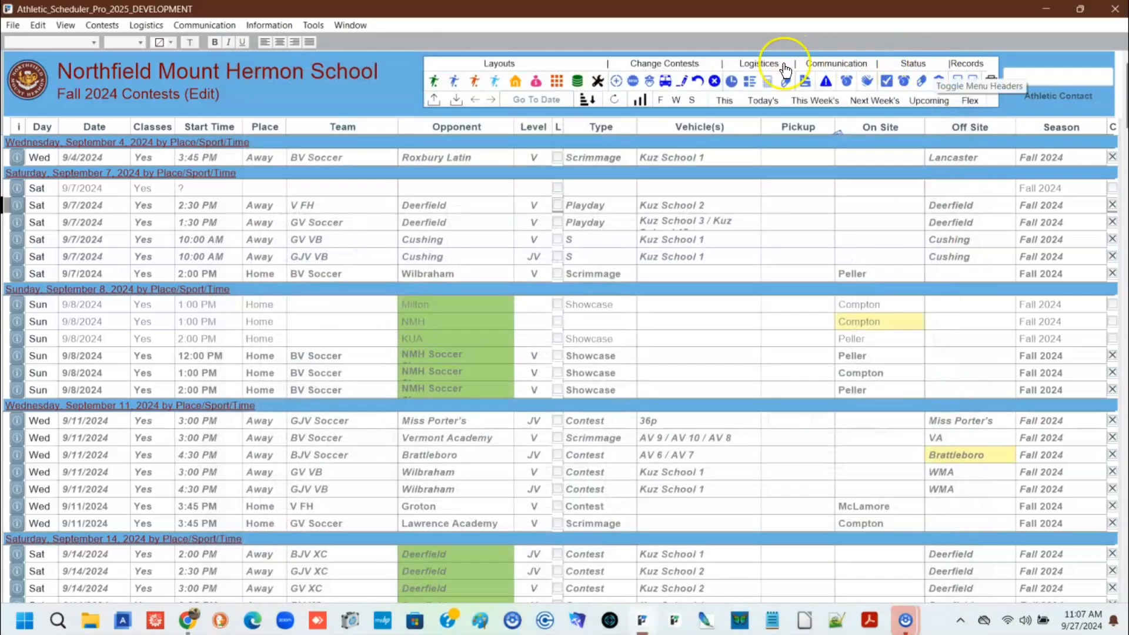
Set the dressing time to 0:15 in the backroom team details of Girls' Varsity Field Hockey
{"action": "left_click", "coordinate": [598, 85]}
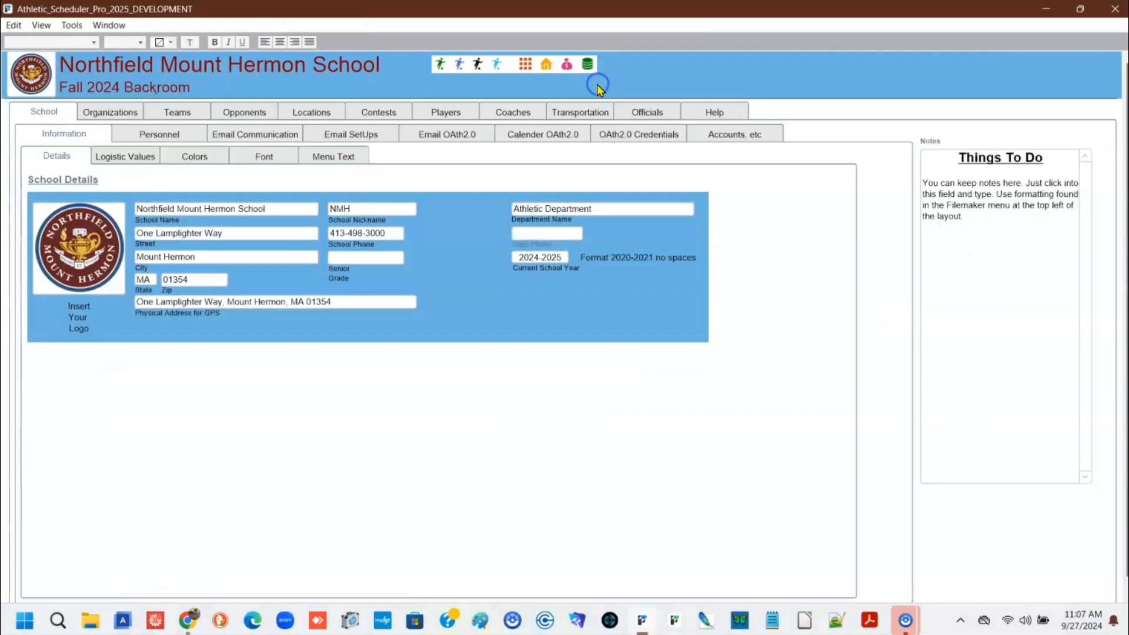
{"action": "left_click", "coordinate": [194, 113]}
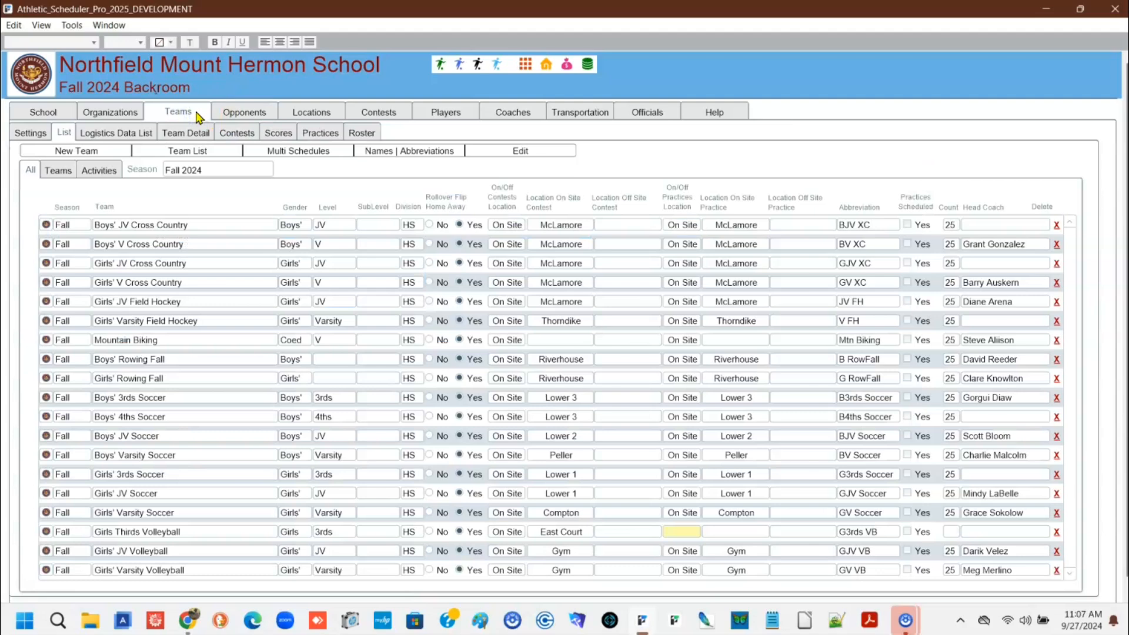
{"action": "left_click", "coordinate": [184, 134]}
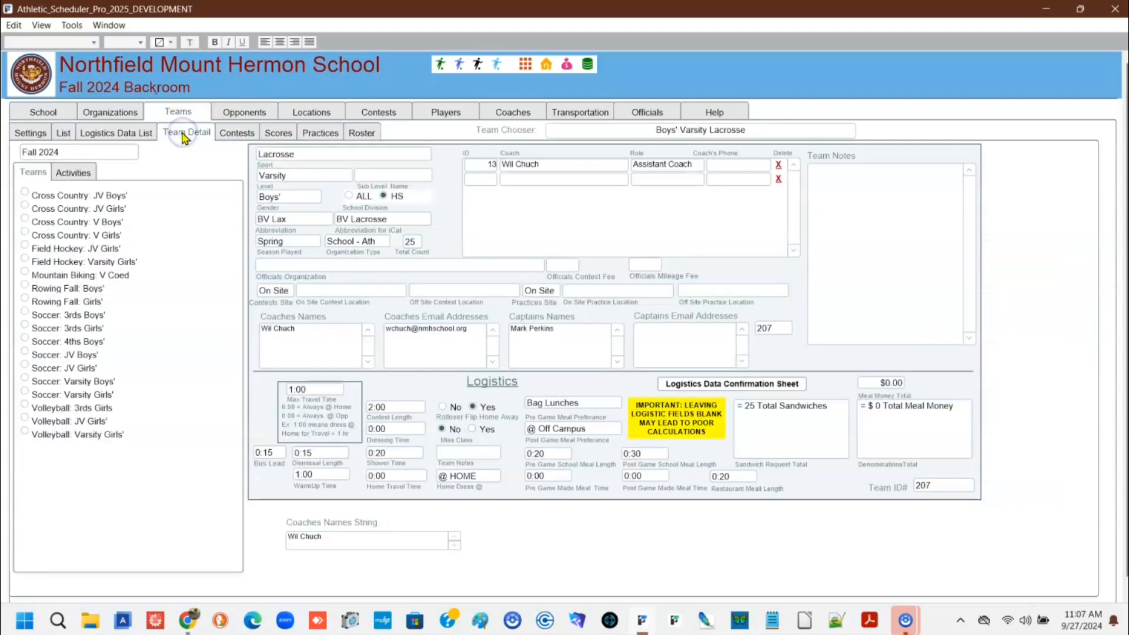
{"action": "left_click", "coordinate": [637, 127]}
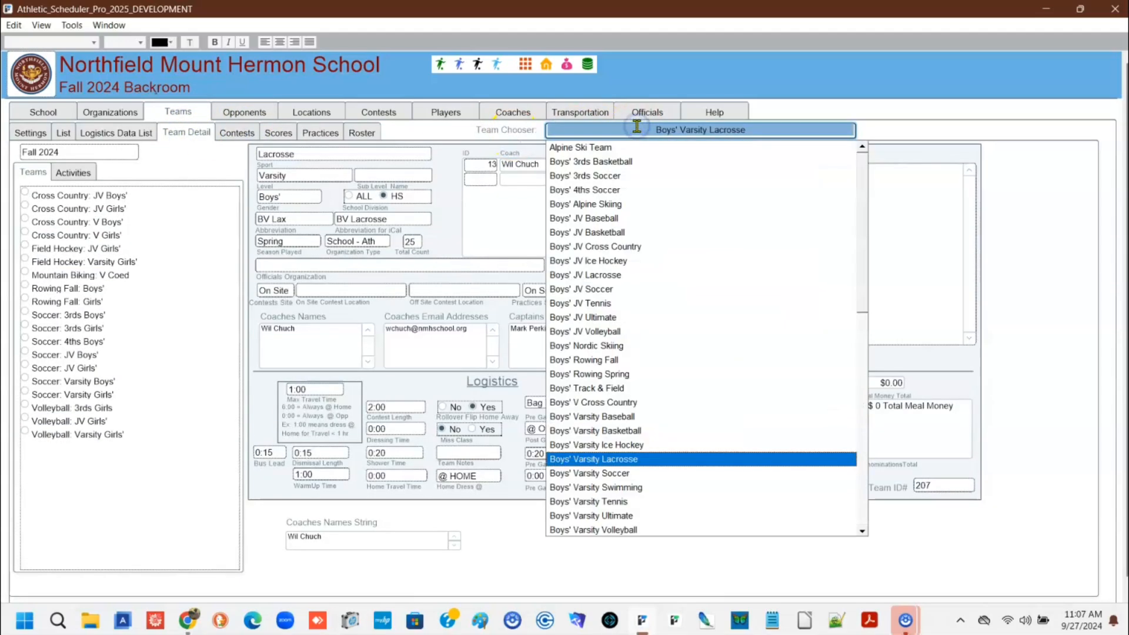
{"action": "left_click", "coordinate": [864, 335]}
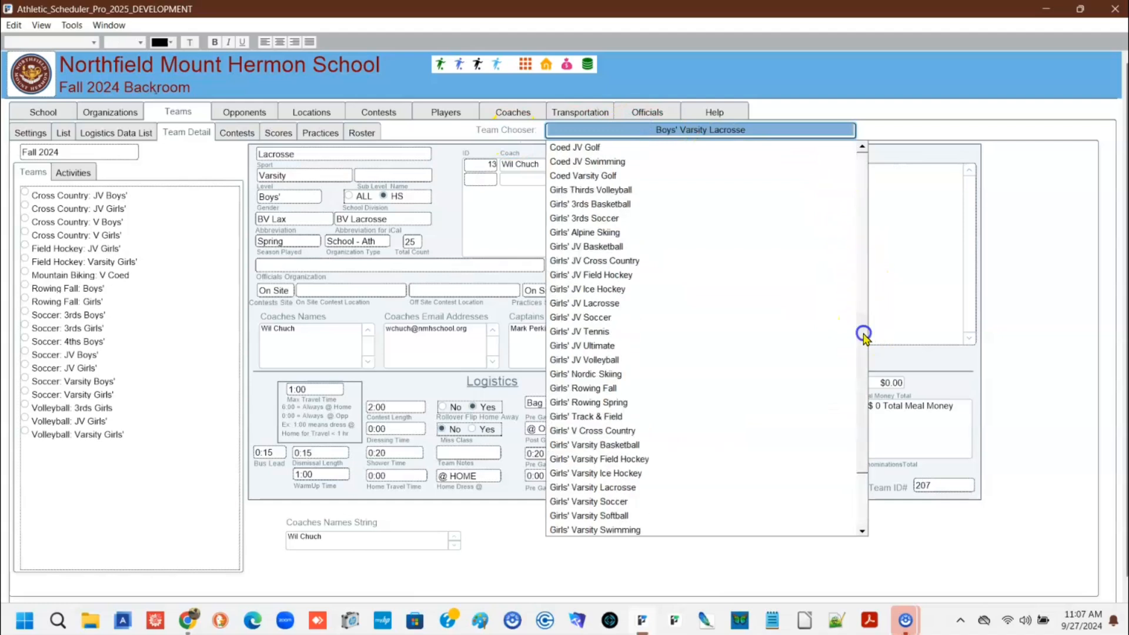
{"action": "left_click", "coordinate": [627, 460]}
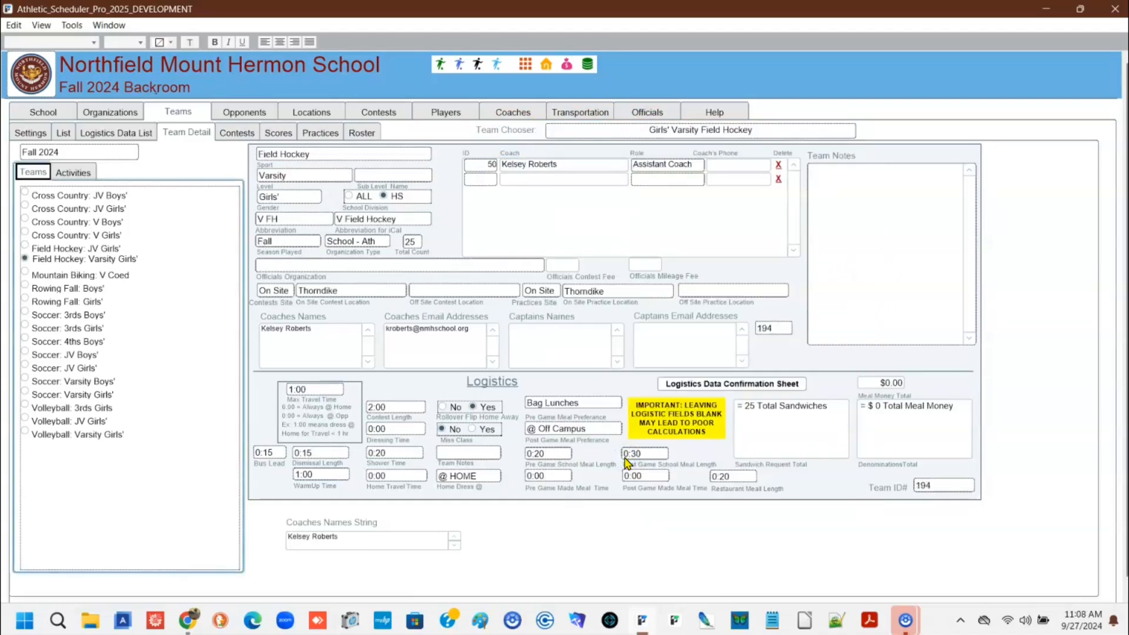
{"action": "left_click", "coordinate": [466, 528]}
{"action": "left_click", "coordinate": [392, 429]}
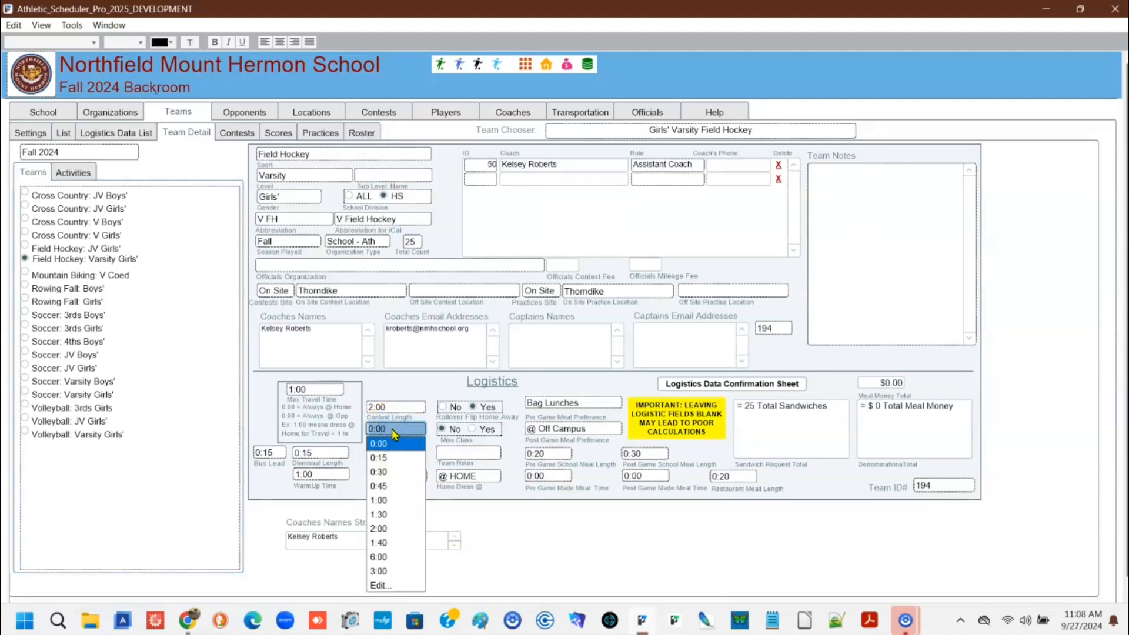
{"action": "left_click", "coordinate": [379, 458]}
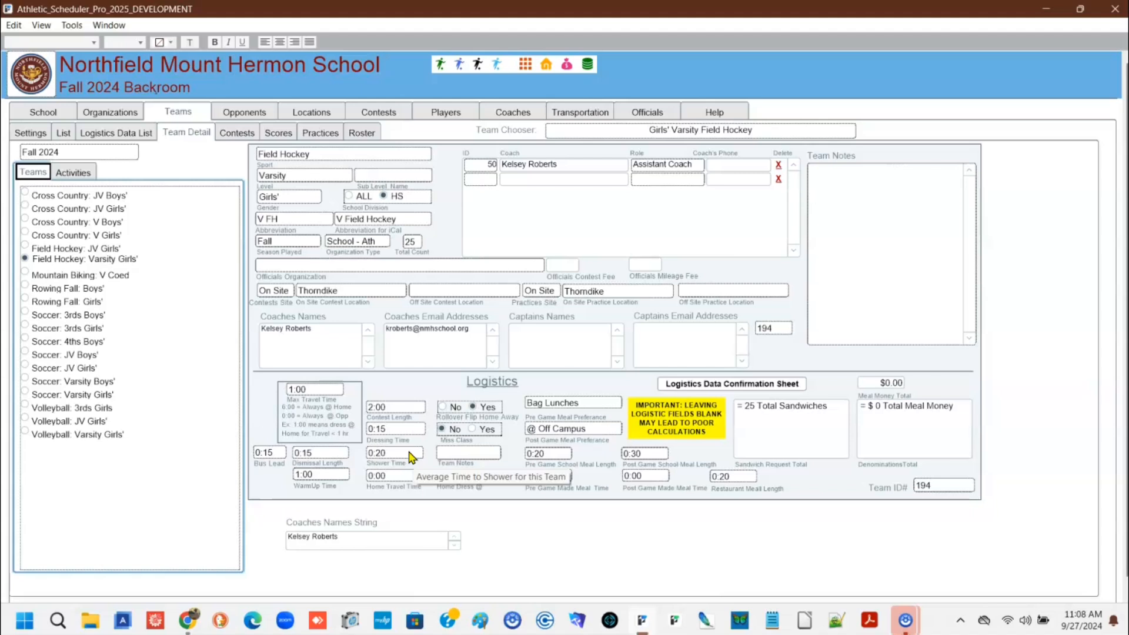
Try shower times of 1:00 and 0:15 in the logistics of Girls' Varsity Field Hockey
{"action": "left_click", "coordinate": [411, 454]}
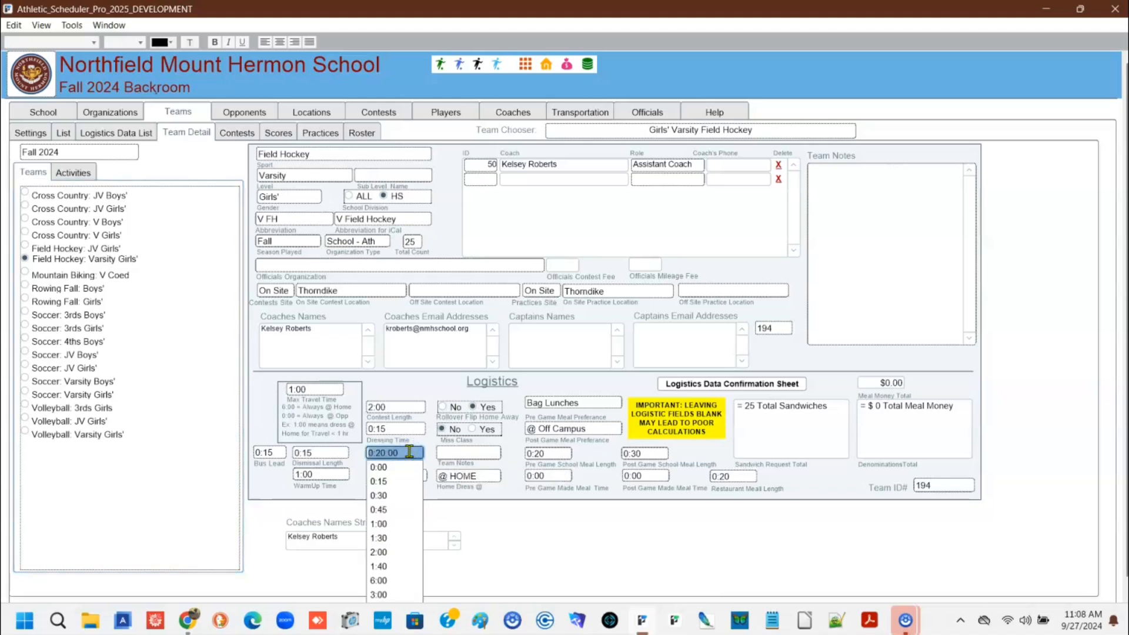
{"action": "left_click", "coordinate": [400, 524]}
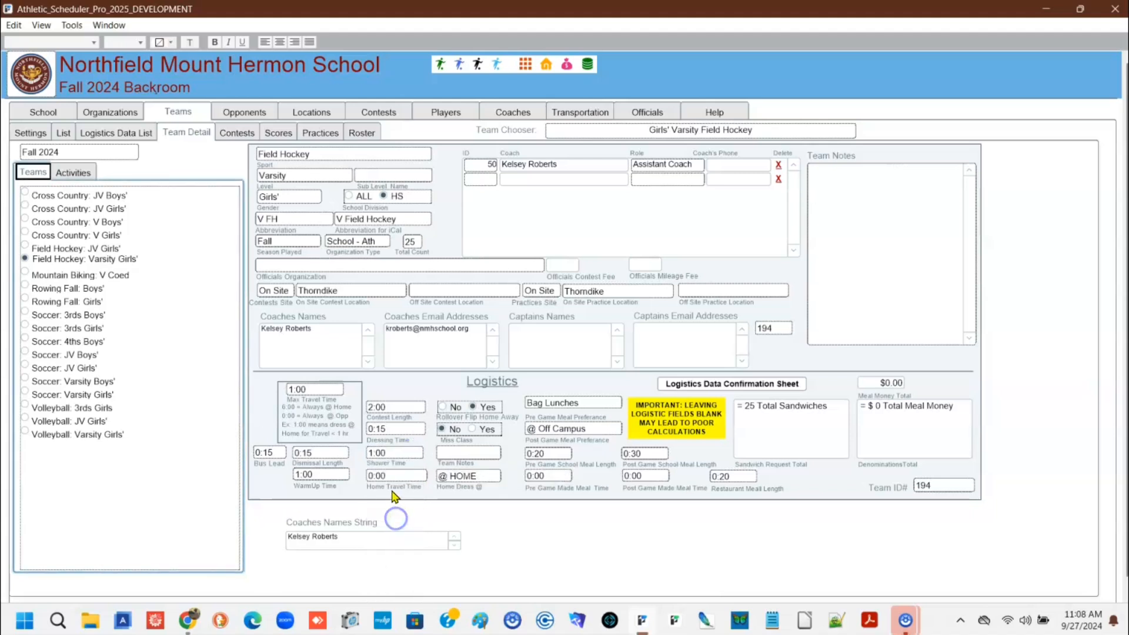
{"action": "left_click", "coordinate": [397, 456]}
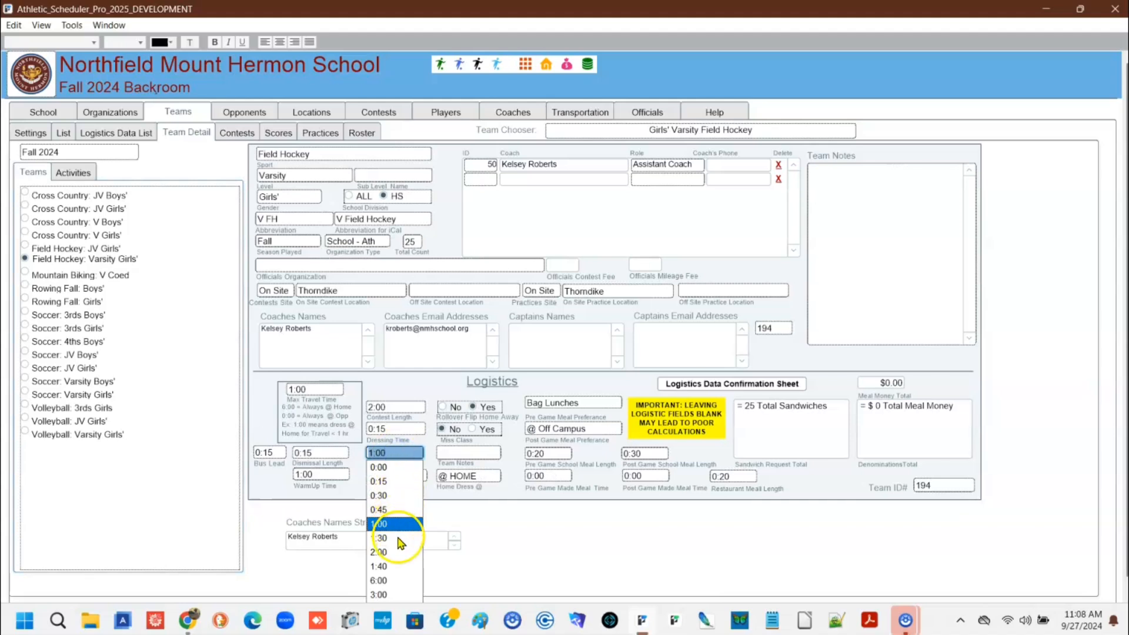
{"action": "left_click", "coordinate": [384, 481]}
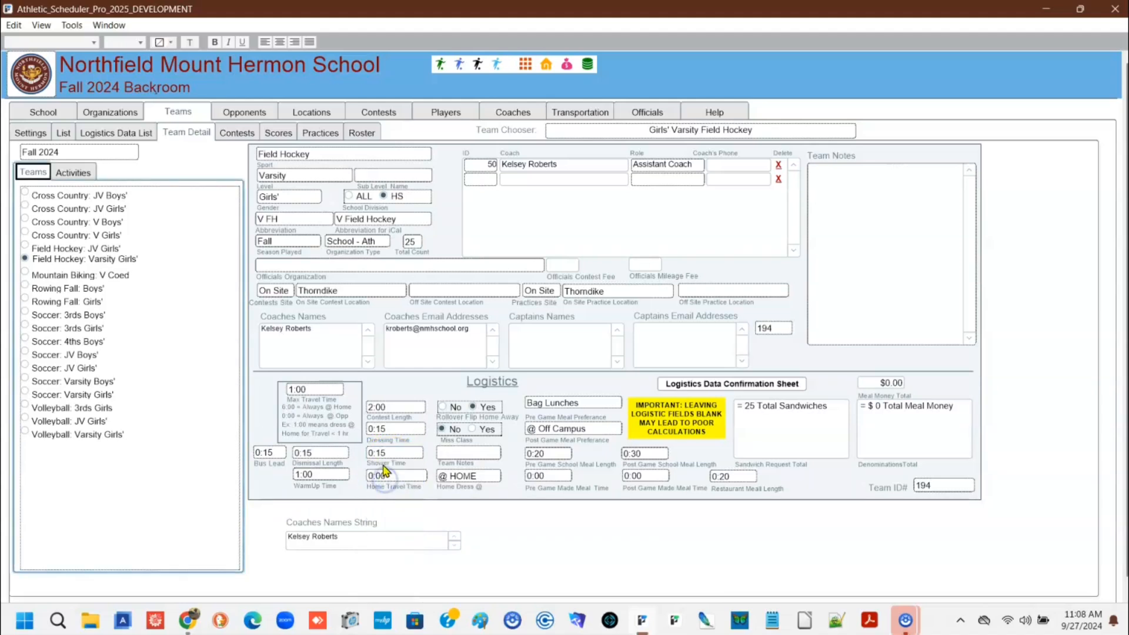
Set the shower time of Girls' Varsity Field Hockey to 0:20
{"action": "left_click", "coordinate": [385, 456]}
{"action": "left_click", "coordinate": [400, 454]}
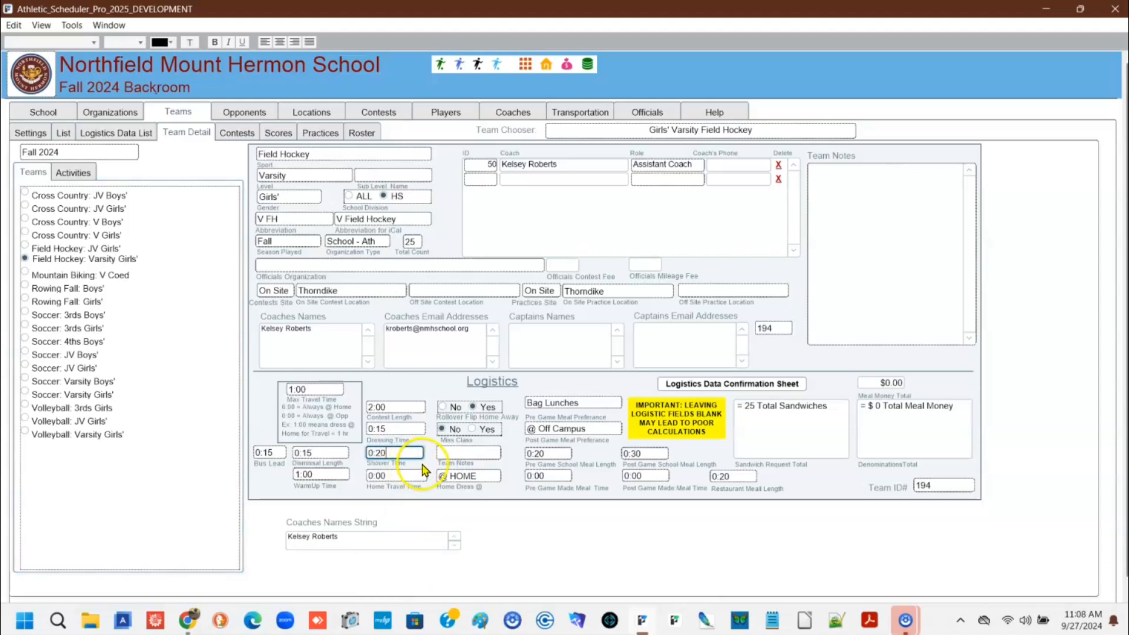
{"action": "left_click", "coordinate": [423, 465]}
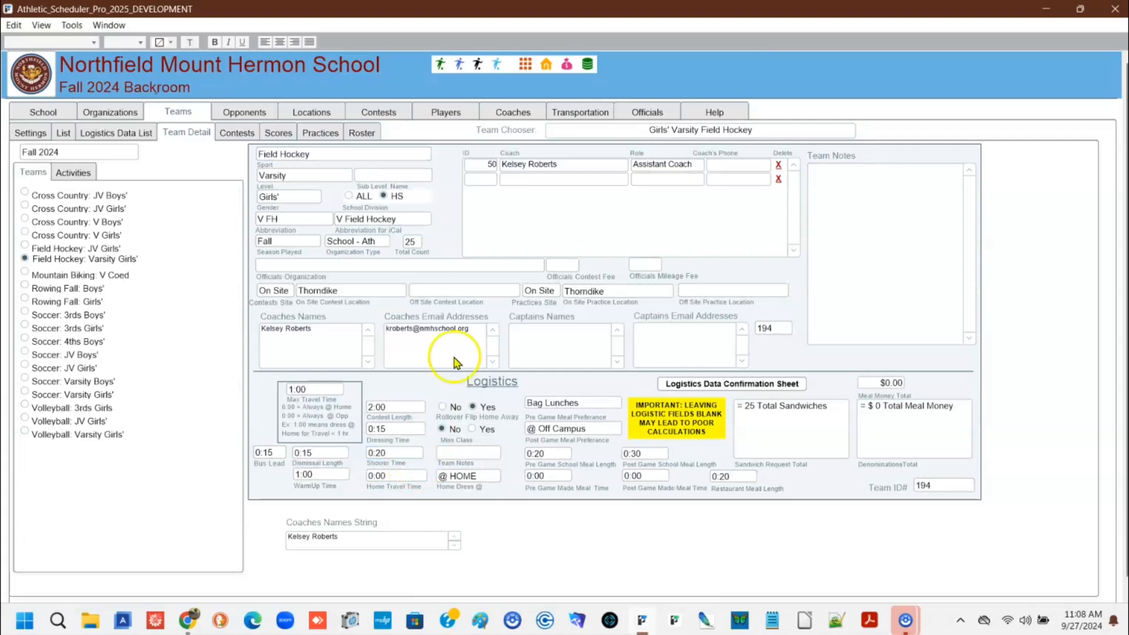
Recalculate the logistics of the 9/7/2024 2:30 PM V FH contest at Deerfield and show its detailed logistics times
{"action": "left_click", "coordinate": [461, 64]}
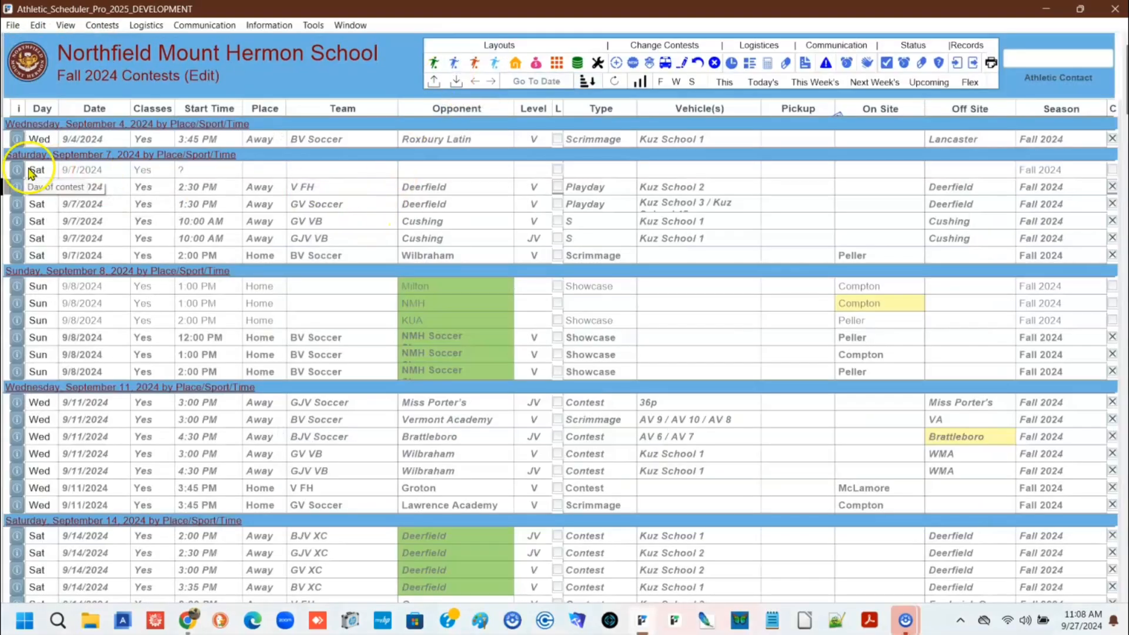
{"action": "left_click", "coordinate": [20, 188]}
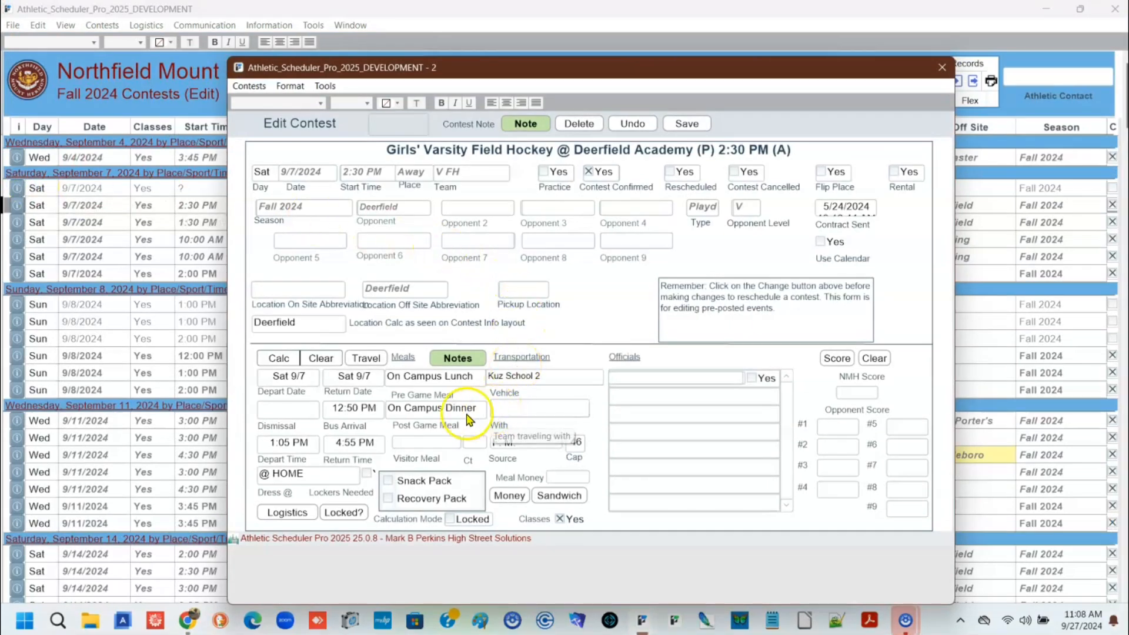
{"action": "left_click", "coordinate": [278, 360]}
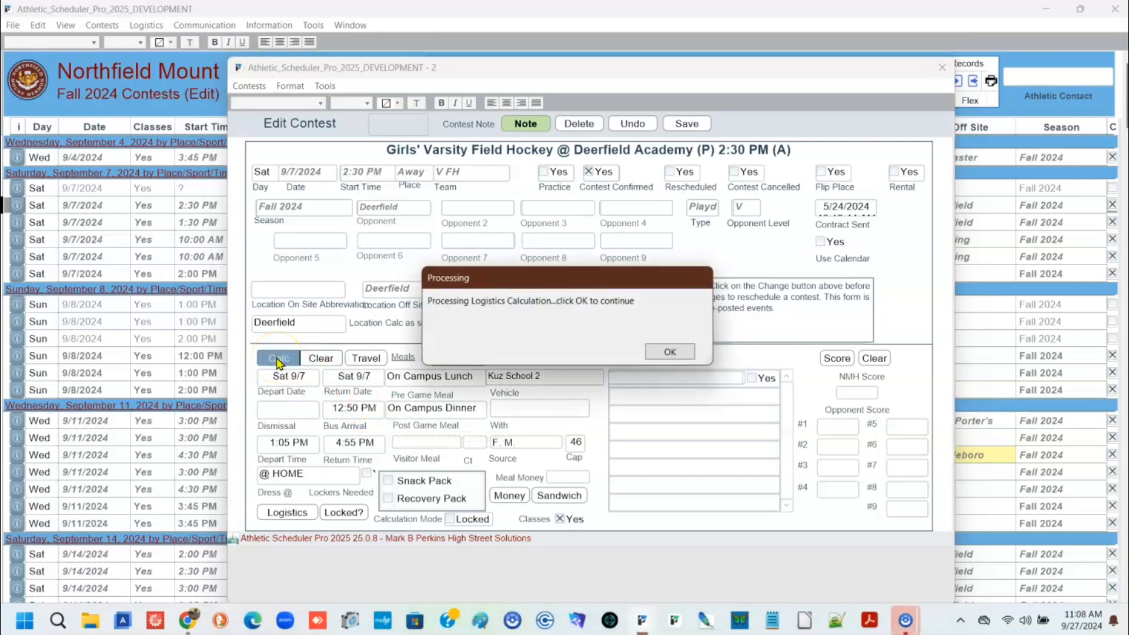
{"action": "left_click", "coordinate": [658, 353]}
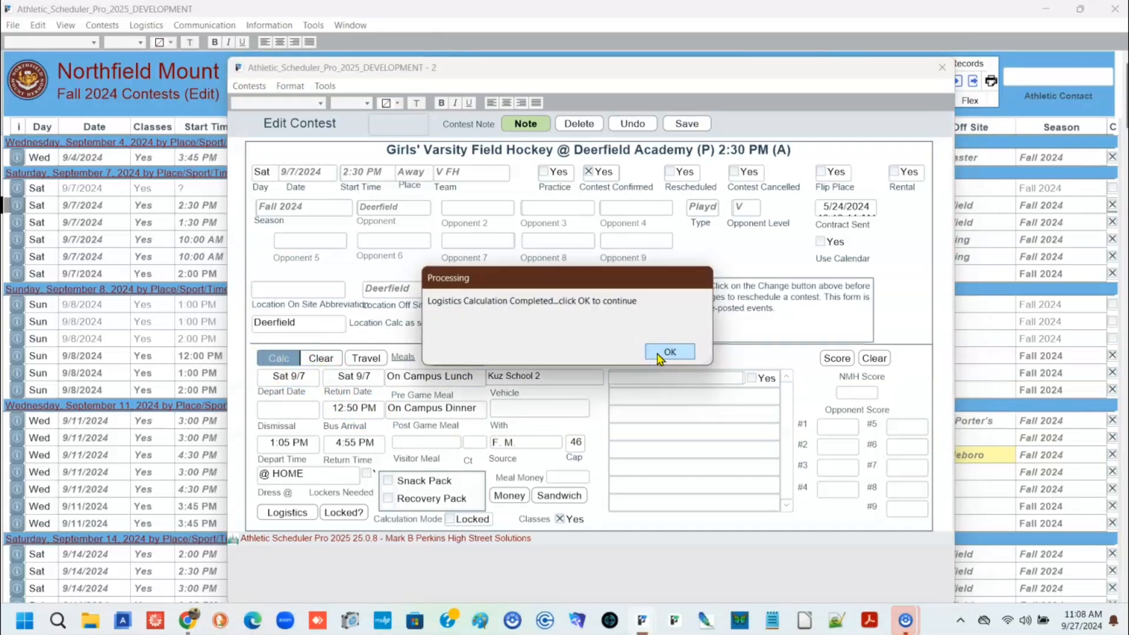
{"action": "left_click", "coordinate": [658, 353]}
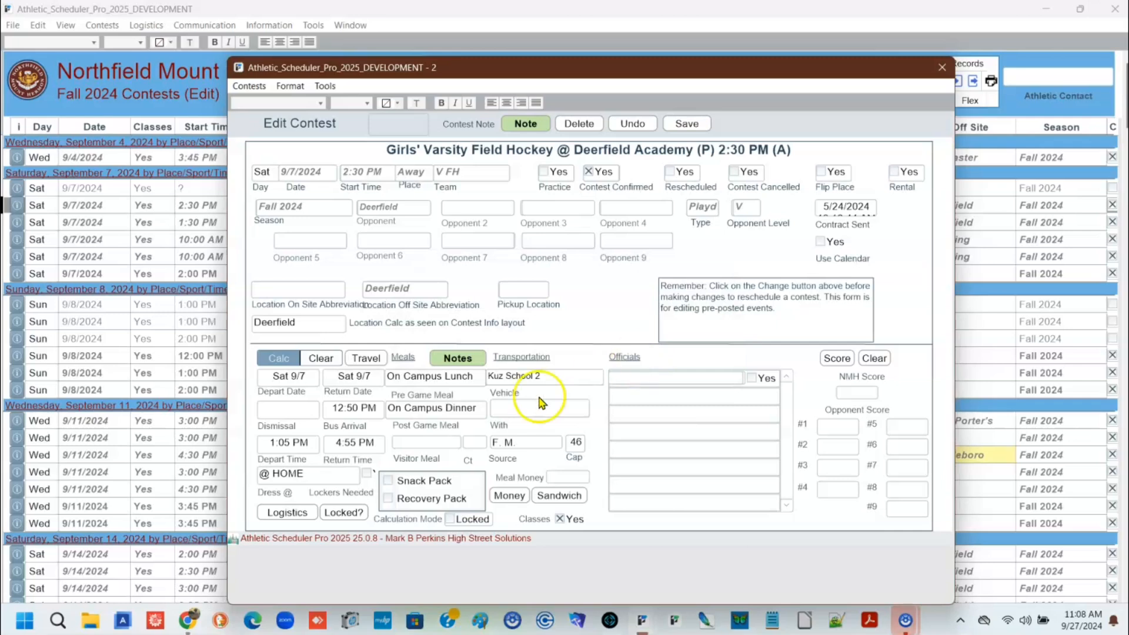
{"action": "left_click", "coordinate": [299, 513]}
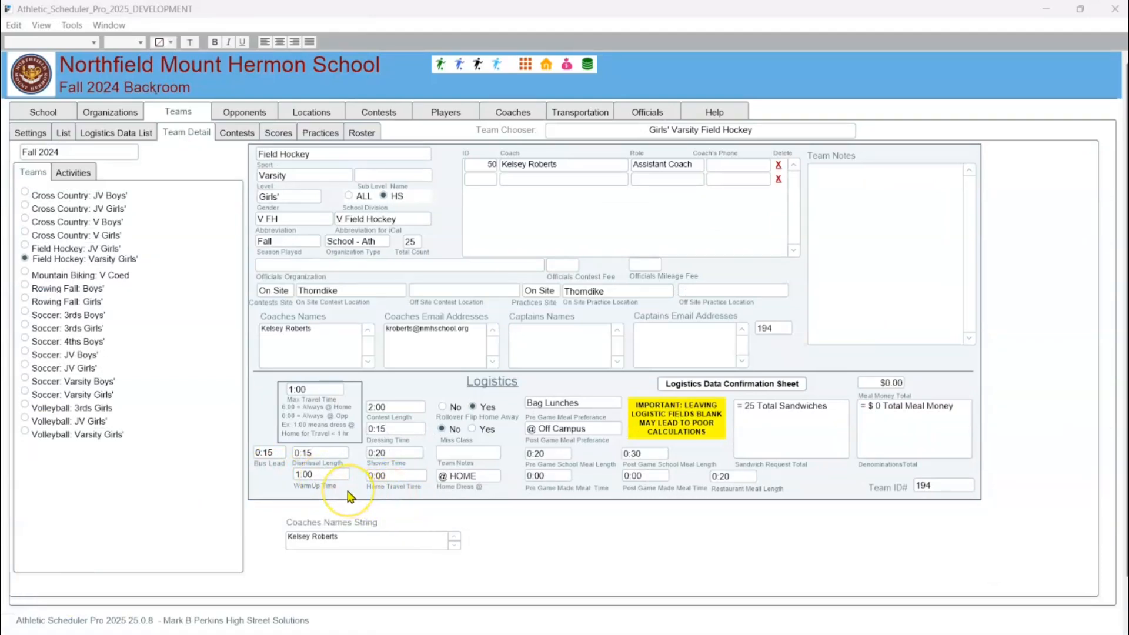
Set the max travel time to 0:15 in the backroom team details of Girls' Varsity Field Hockey
{"action": "left_click", "coordinate": [318, 391]}
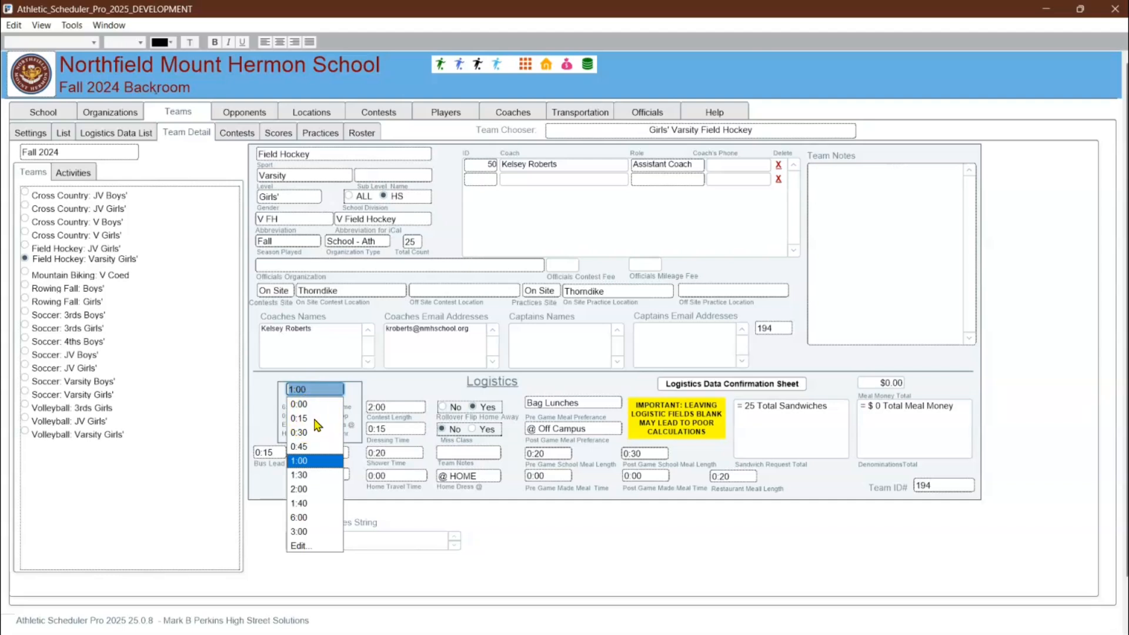
{"action": "left_click", "coordinate": [315, 419]}
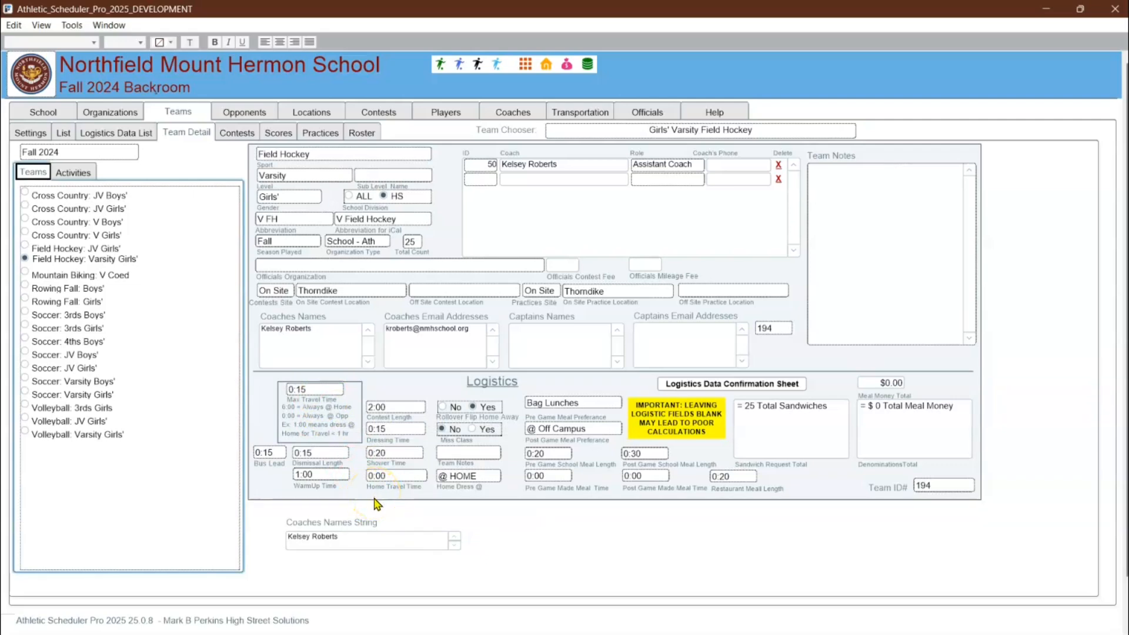
Reopen the 9/7/2024 2:30 PM V FH contest at Deerfield and rerun its logistics calculation
{"action": "left_click", "coordinate": [462, 69]}
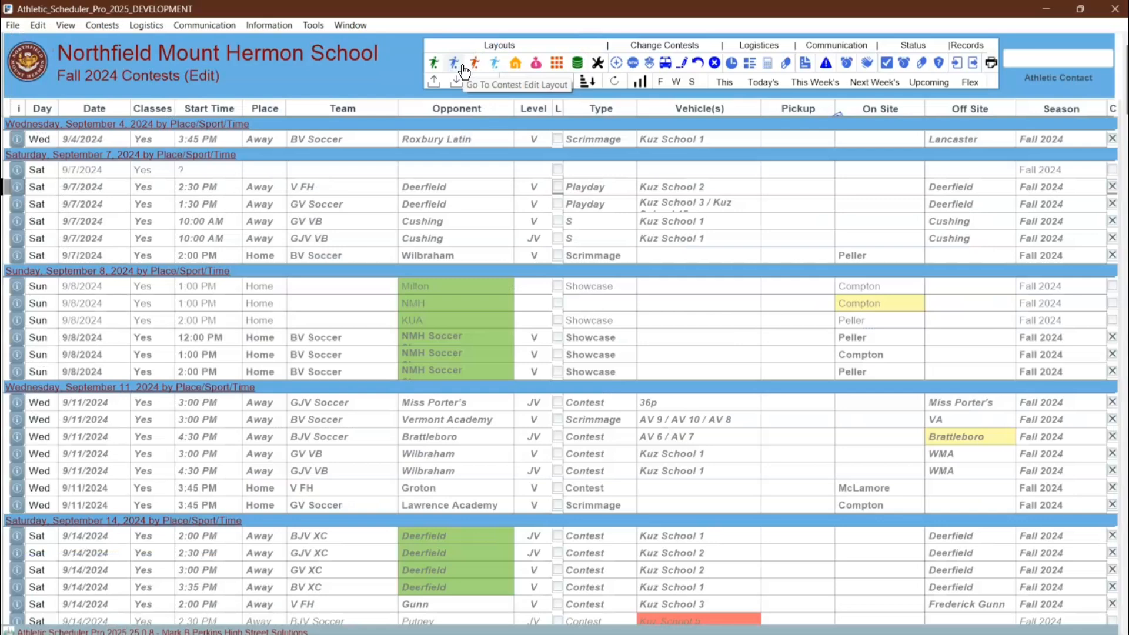
{"action": "left_click", "coordinate": [19, 187]}
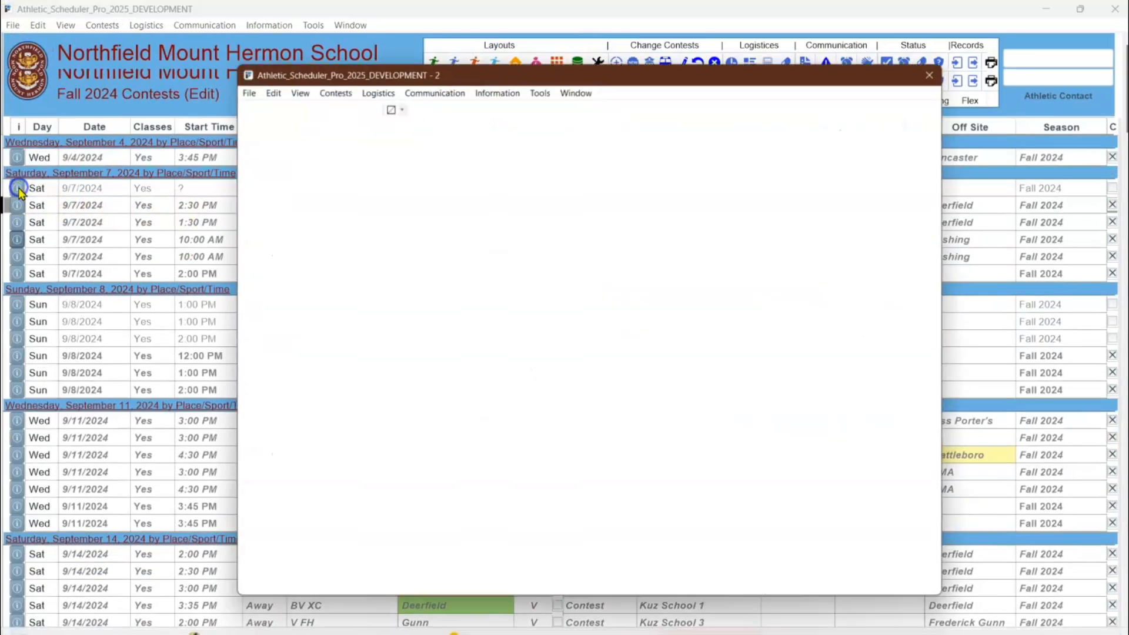
{"action": "left_click", "coordinate": [272, 357]}
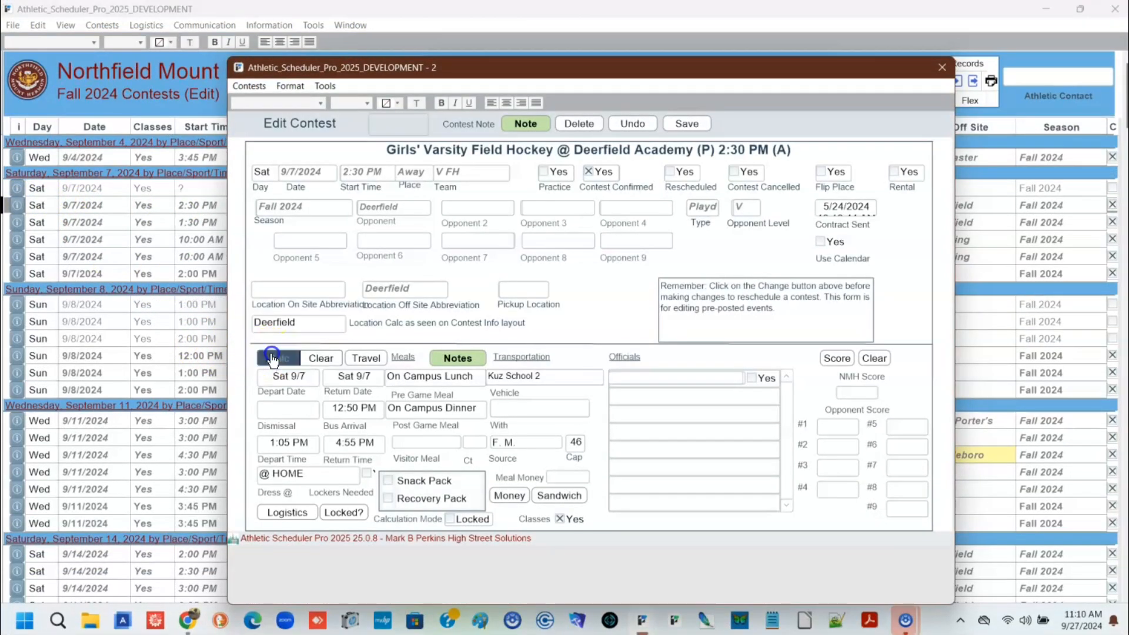
{"action": "left_click", "coordinate": [664, 353]}
{"action": "left_click", "coordinate": [664, 353]}
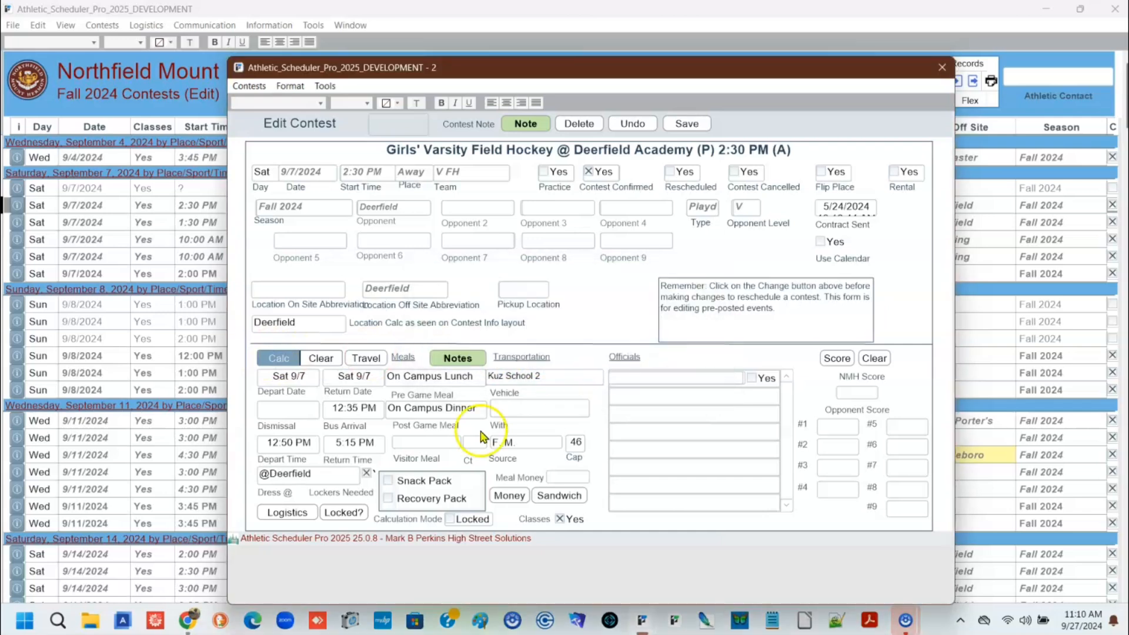
Review the recalculated logistics times of the field hockey contest at Deerfield, and close the contest
{"action": "left_click", "coordinate": [305, 514]}
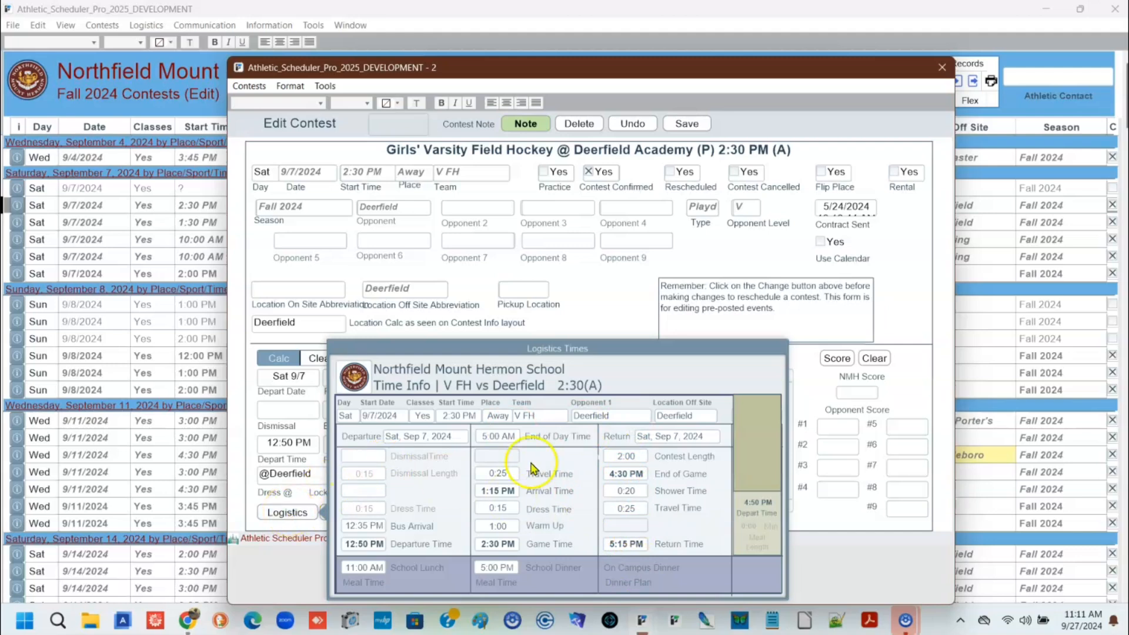
{"action": "left_click", "coordinate": [293, 514]}
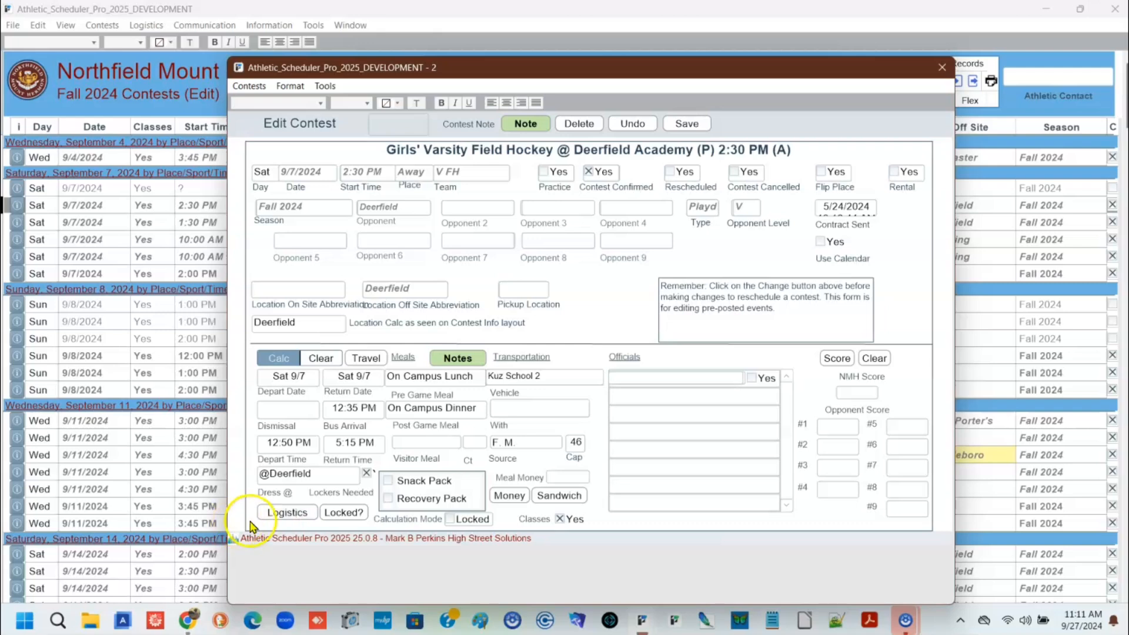
{"action": "left_click", "coordinate": [943, 67]}
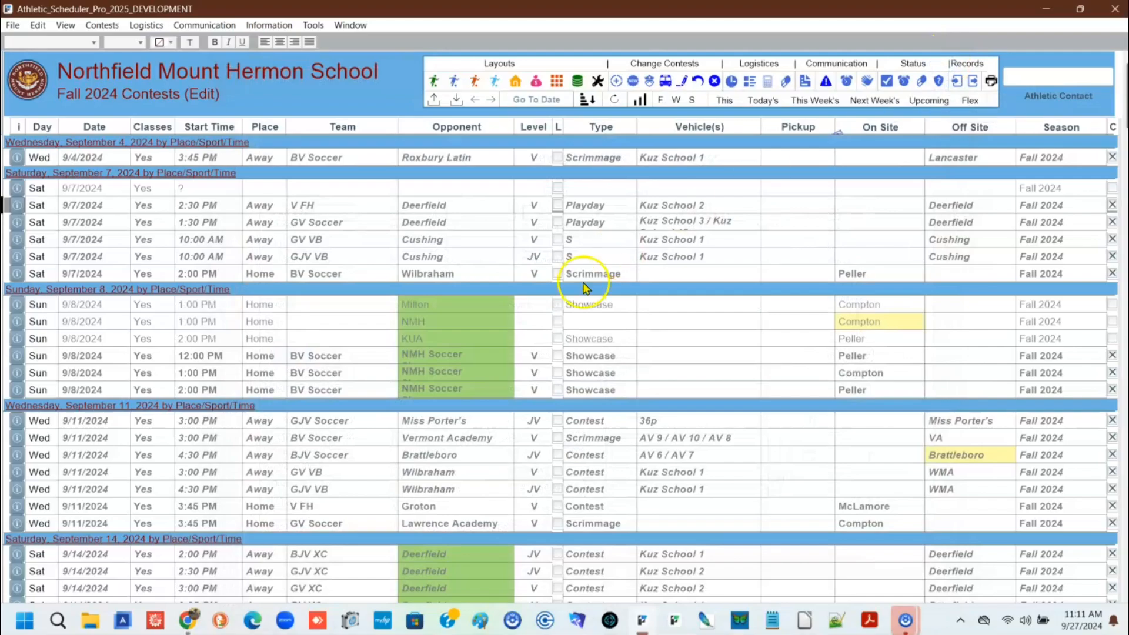